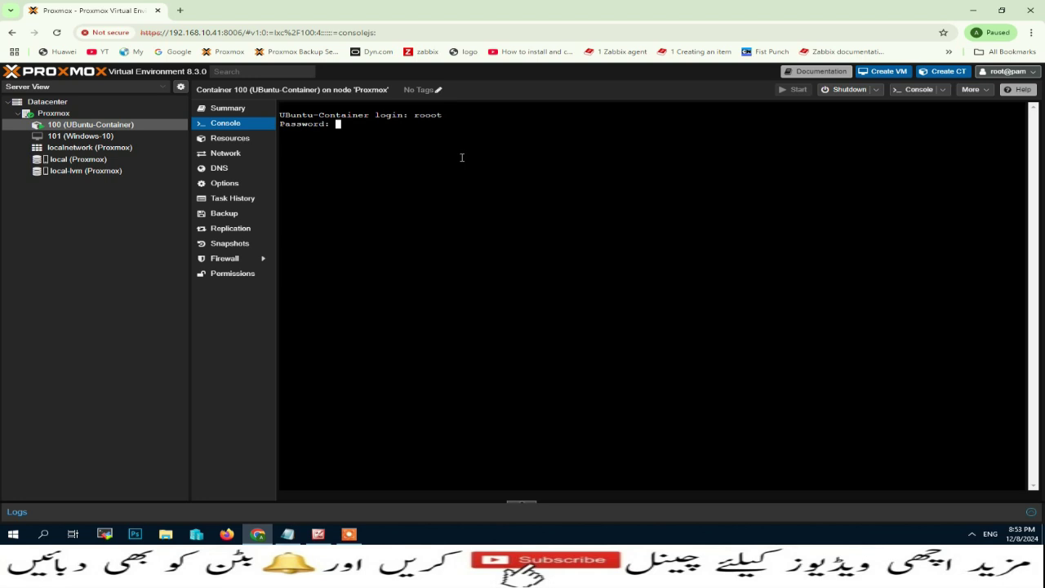
# Dismiss the mistyped login and sign in to container 100's console as root.
pyautogui.press('Return')
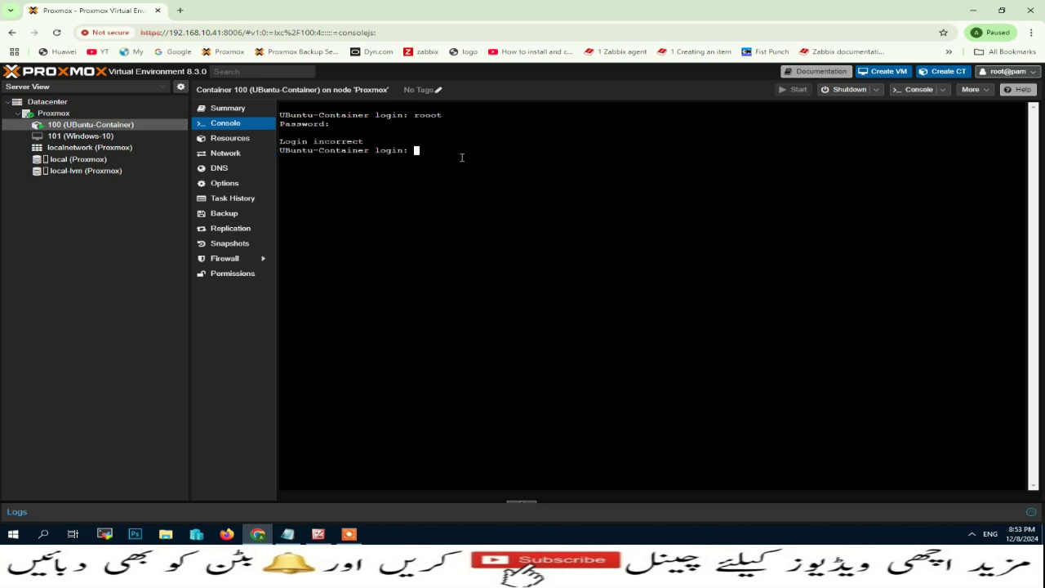
pyautogui.write('root')
pyautogui.press('Return')
pyautogui.press('Return')
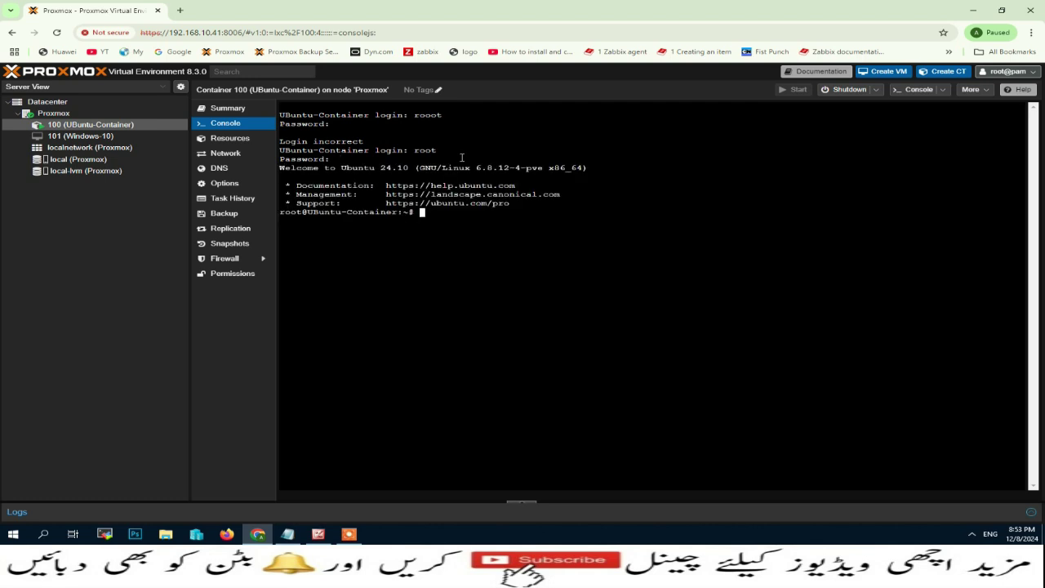
# Run hostnamectl and cat /etc/machine-id to compare the printed Machine ID values.
pyautogui.write('hostnamectl')
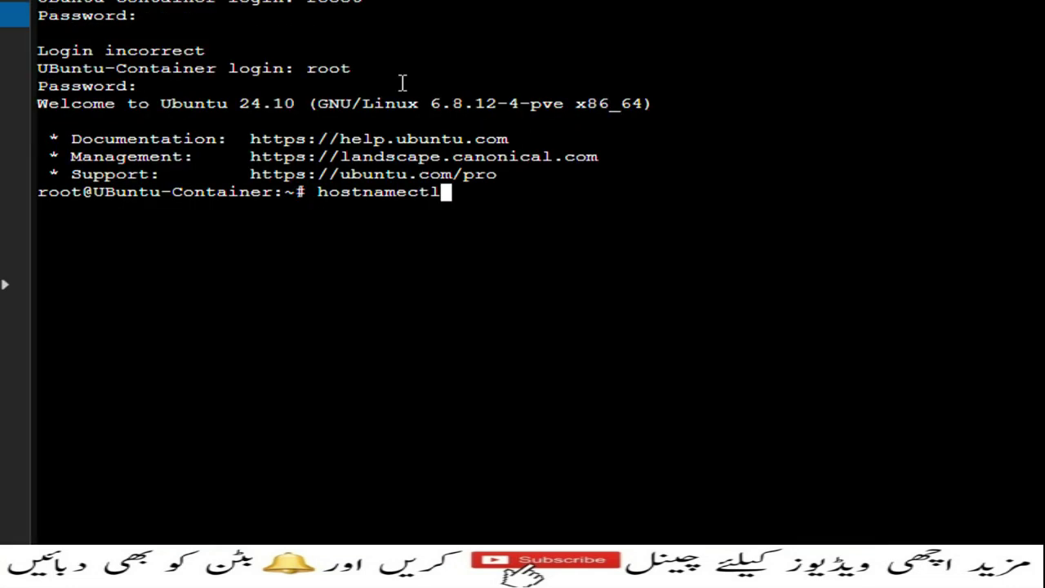
pyautogui.press('Return')
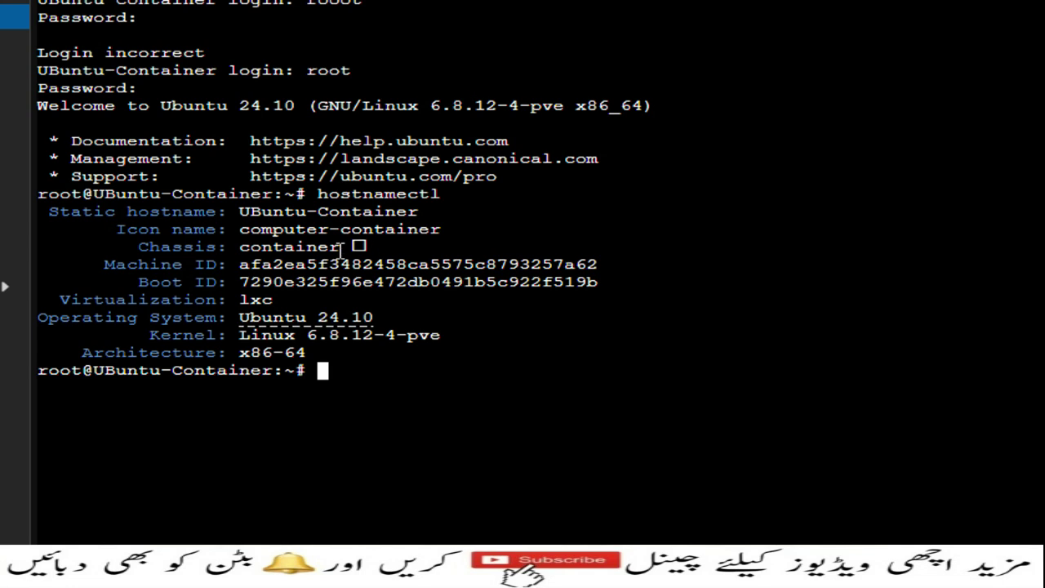
pyautogui.moveTo(105, 265); pyautogui.dragTo(650, 263)
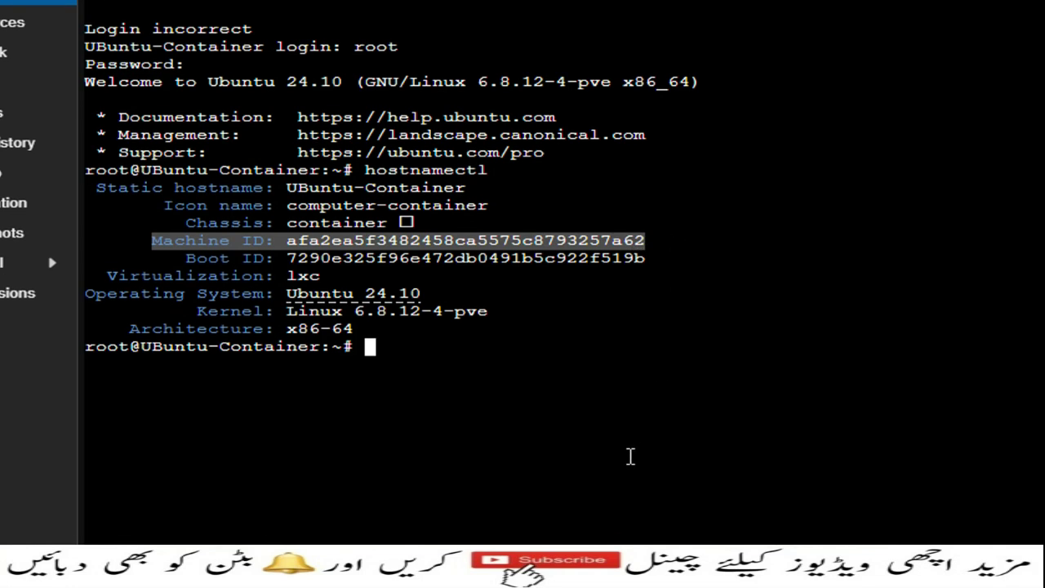
pyautogui.write('ca')
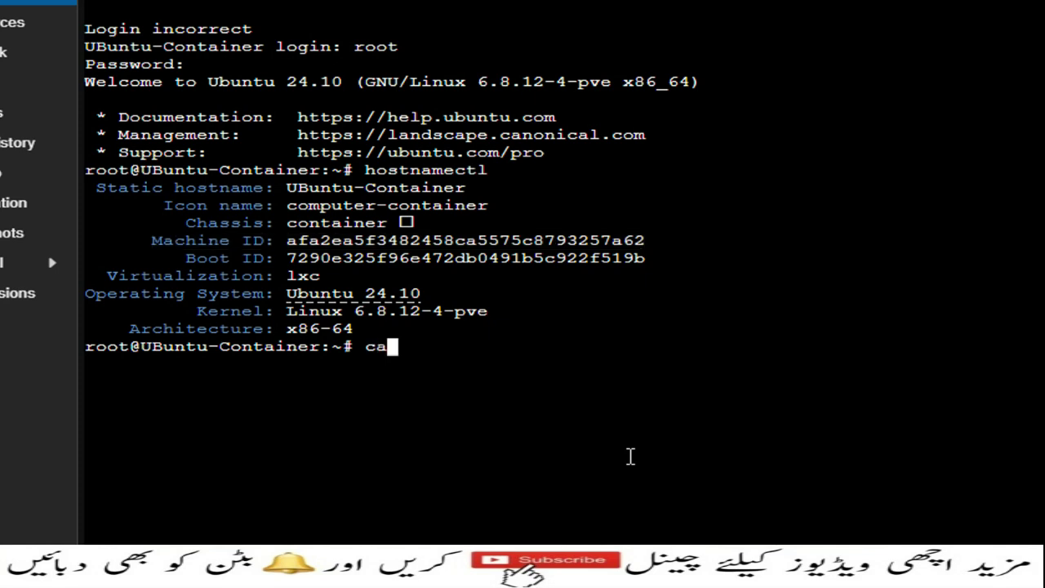
pyautogui.write('t /etc')
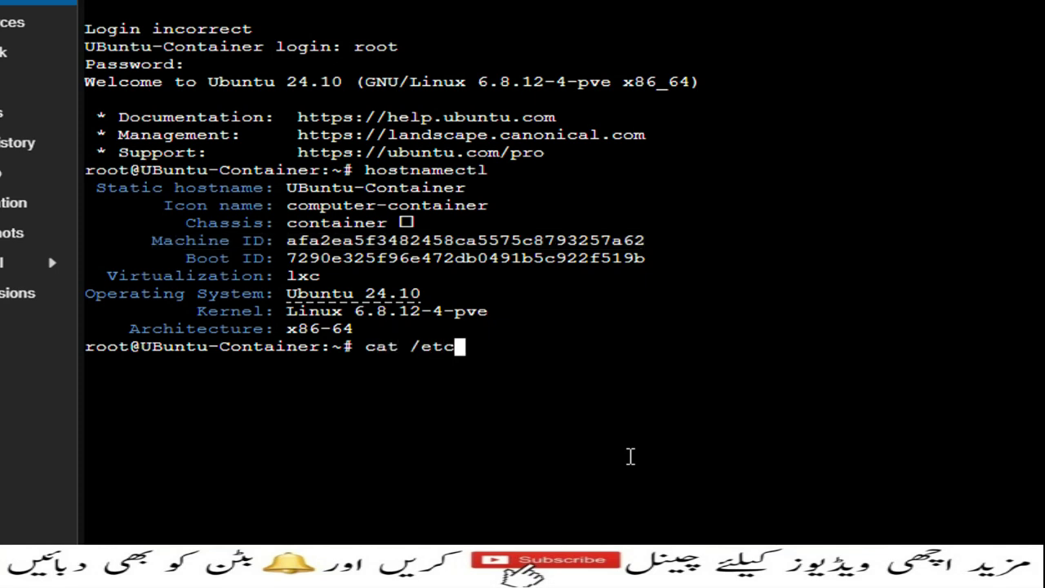
pyautogui.write('/machin')
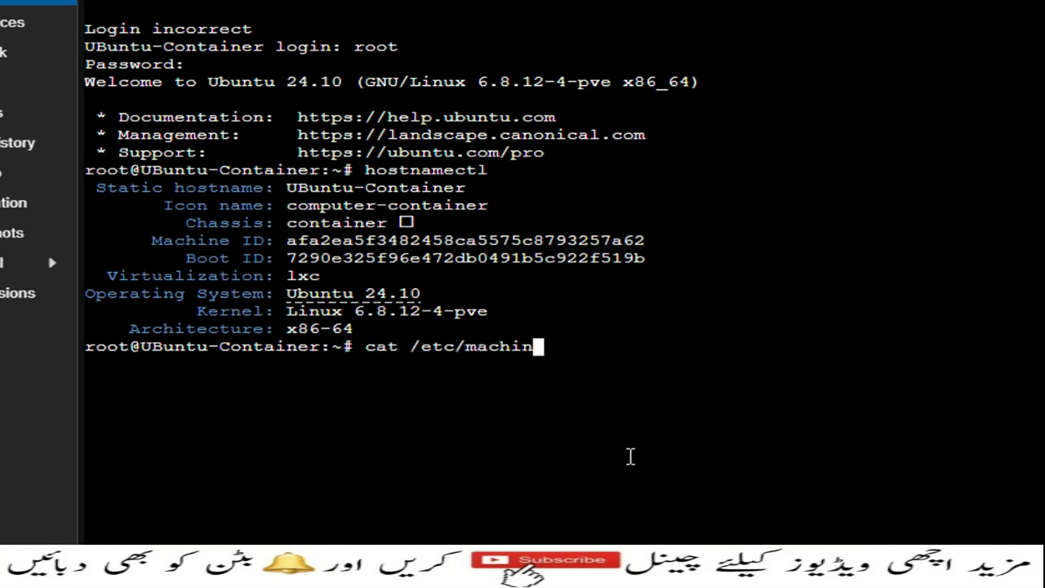
pyautogui.write('e-id')
pyautogui.press('Return')
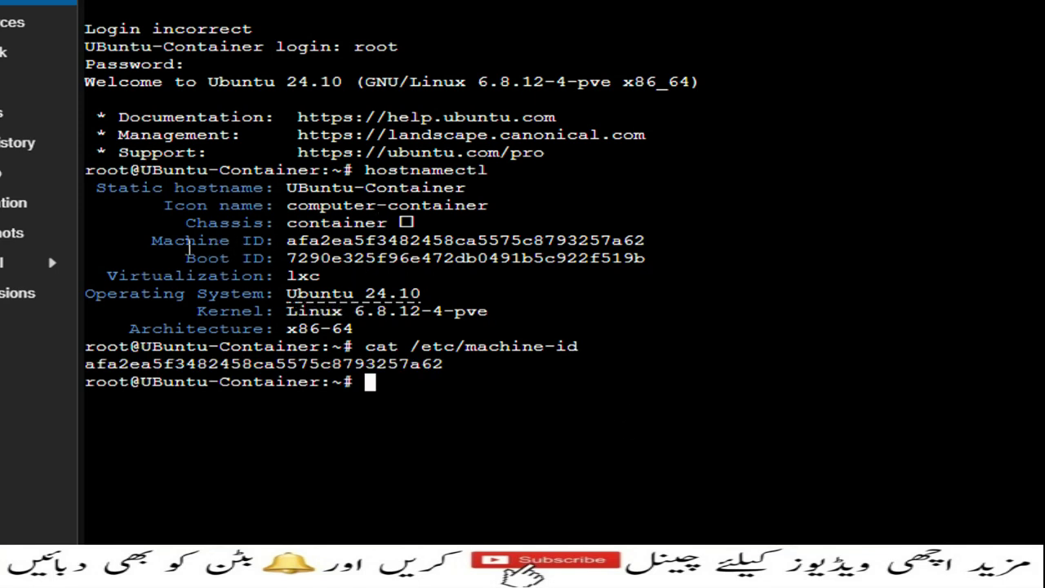
# Copy the container's Machine ID line and paste it into a Notepad document.
pyautogui.moveTo(155, 242); pyautogui.dragTo(647, 240)
pyautogui.rightClick(624, 239)
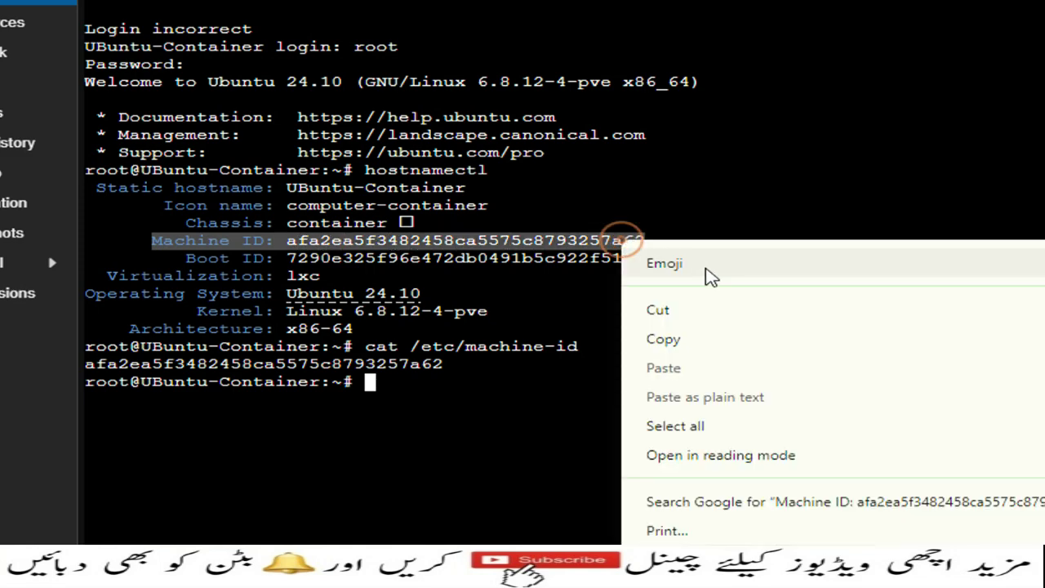
pyautogui.click(669, 337)
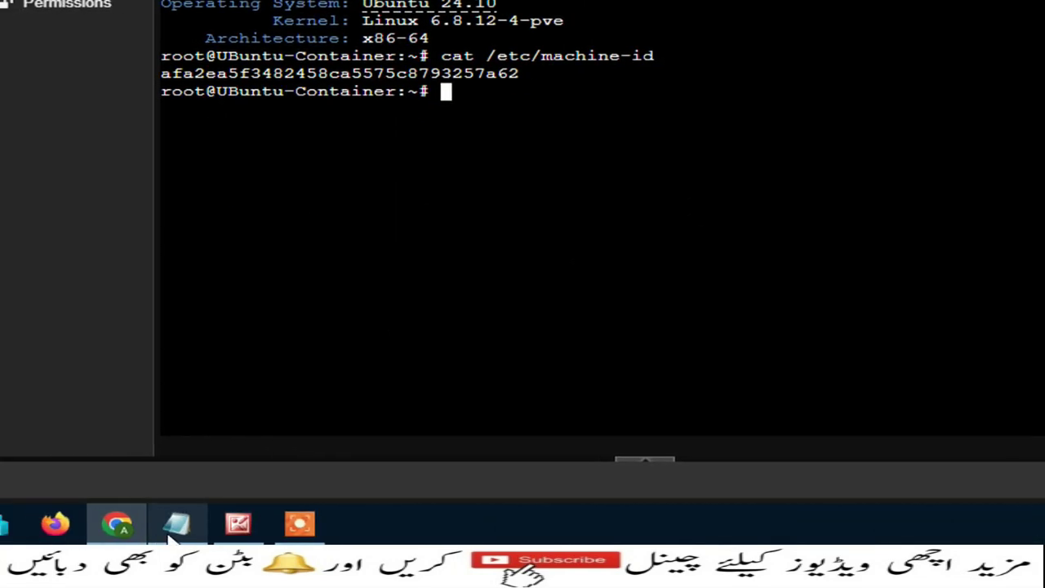
pyautogui.click(189, 518)
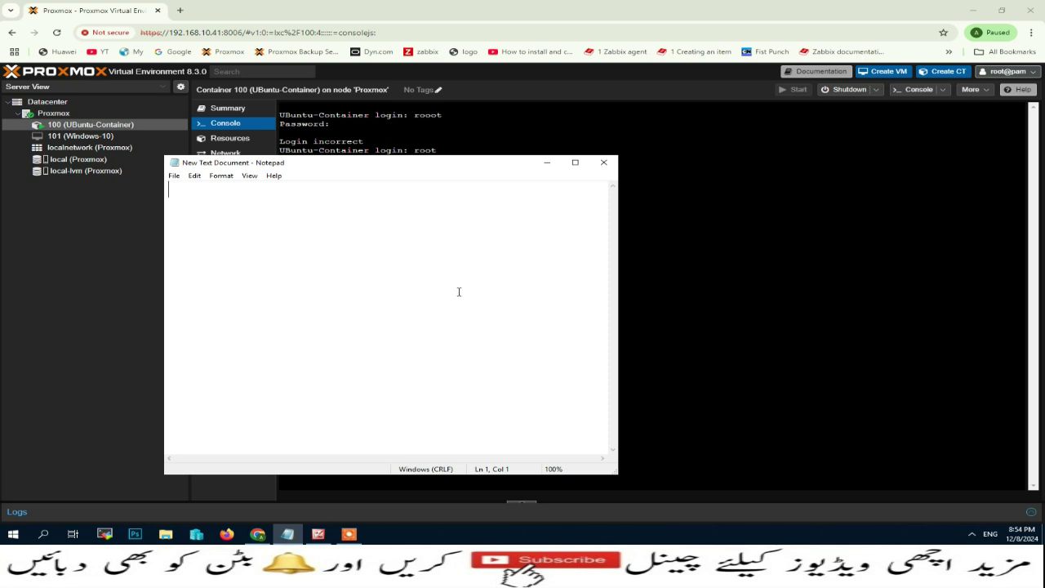
pyautogui.rightClick(282, 246)
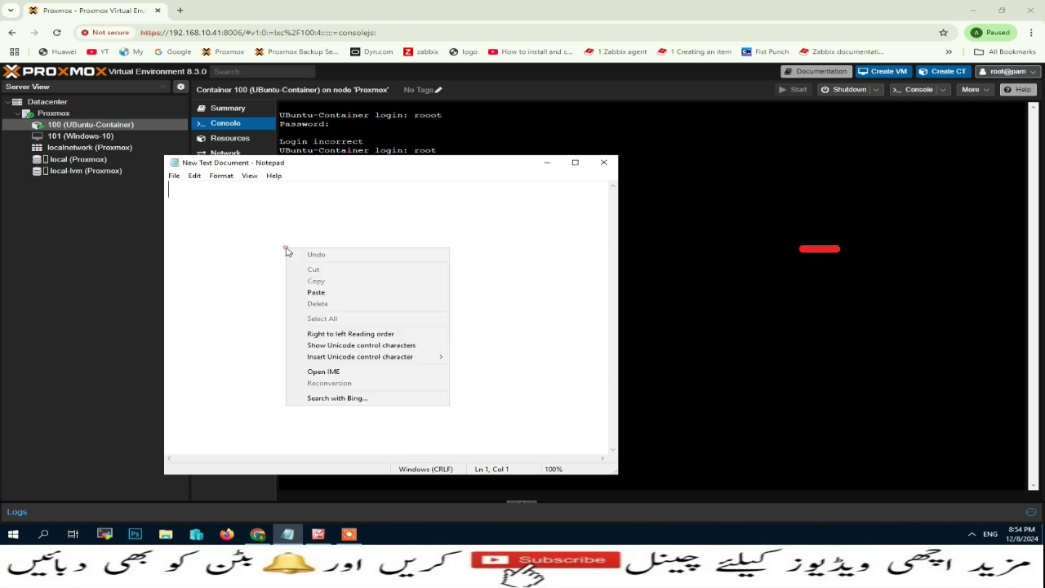
pyautogui.click(341, 290)
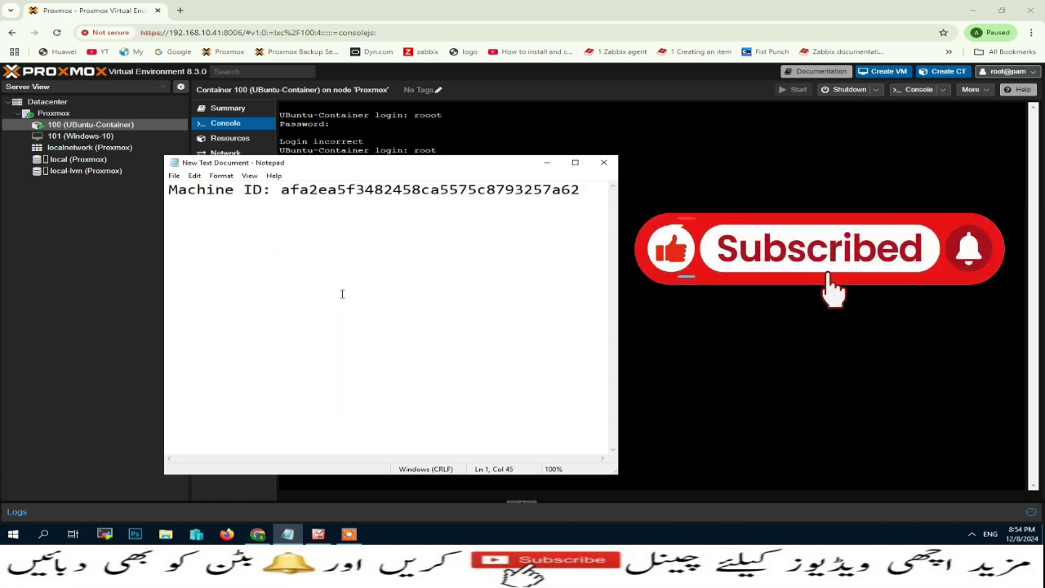
# Save the Notepad document and bring the Proxmox window back in front.
pyautogui.click(174, 176)
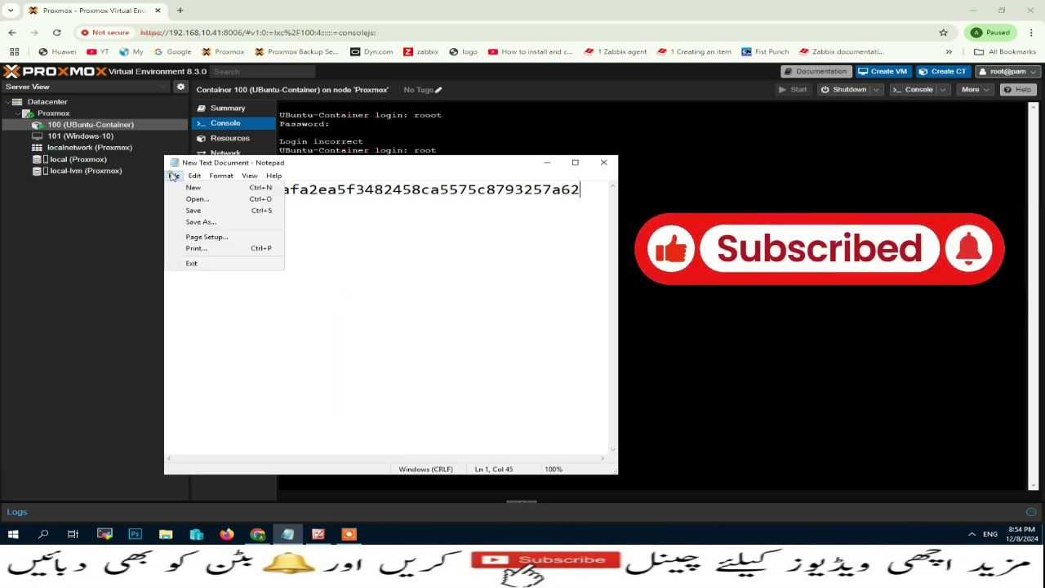
pyautogui.click(188, 212)
pyautogui.moveTo(519, 168); pyautogui.dragTo(693, 172)
pyautogui.click(628, 133)
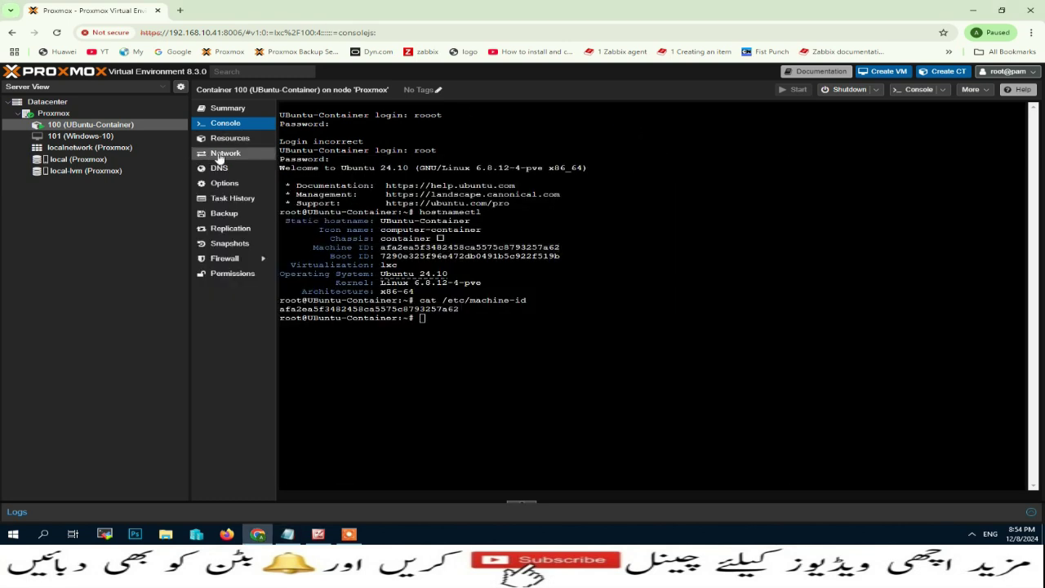
# Open net0's Edit dialog on the Network page and select MAC address BC:24:11:39:79:8D.
pyautogui.click(219, 153)
pyautogui.click(549, 145)
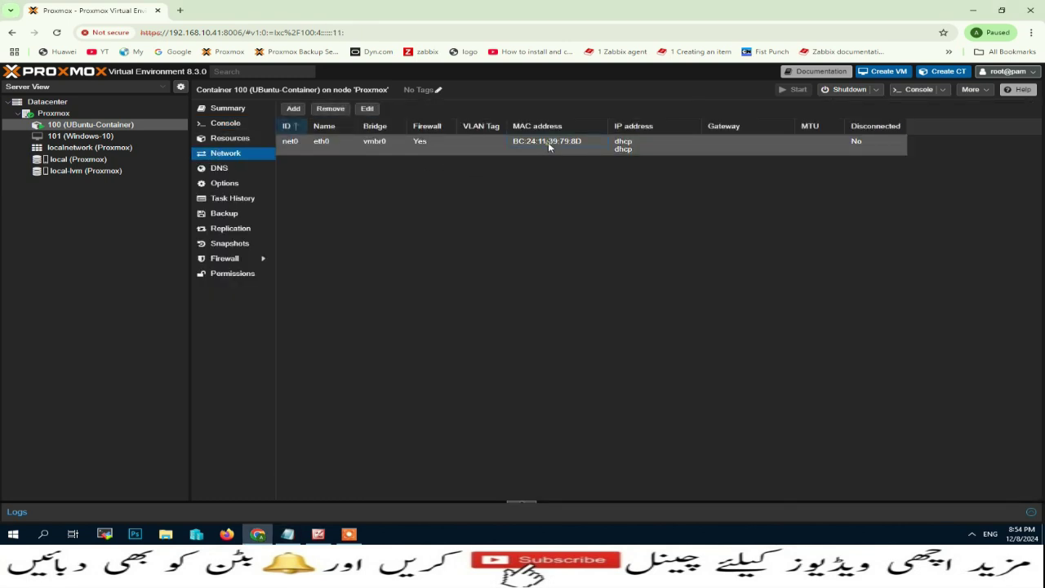
pyautogui.doubleClick(547, 143)
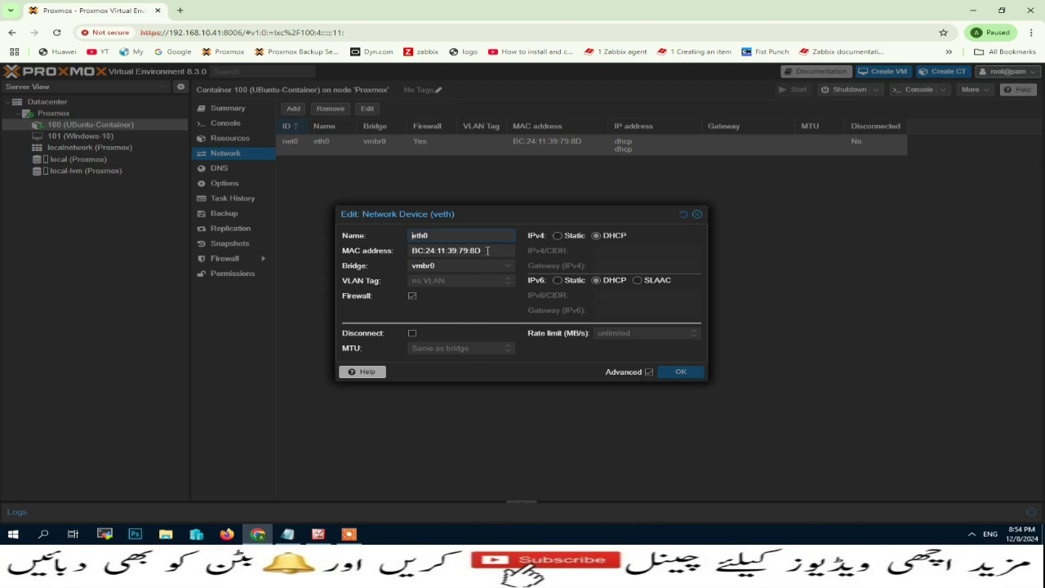
pyautogui.moveTo(485, 249); pyautogui.dragTo(405, 255)
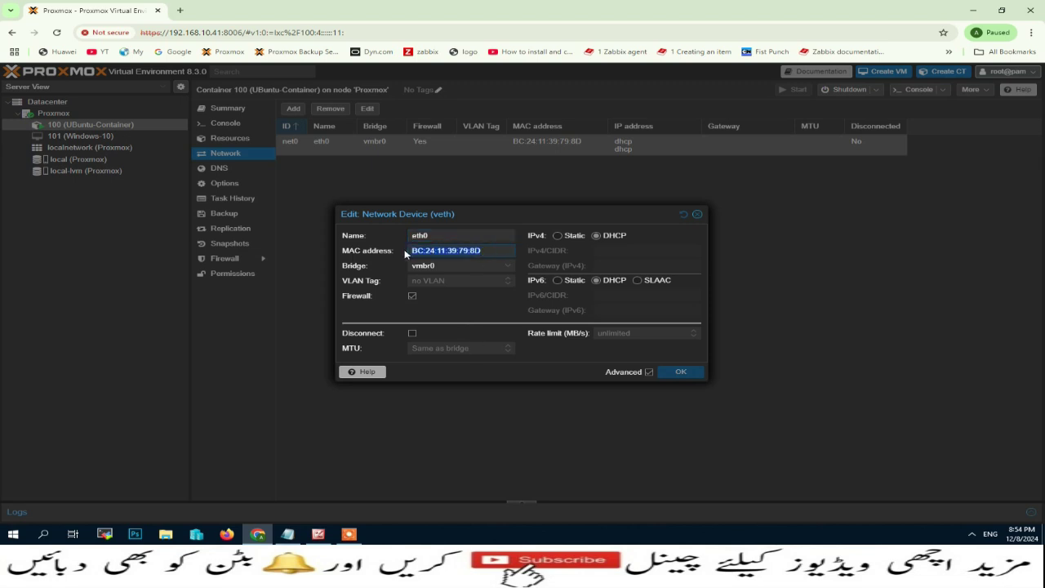
# Paste the MAC address on a new line below the Machine ID, then close the Edit dialog.
pyautogui.click(287, 534)
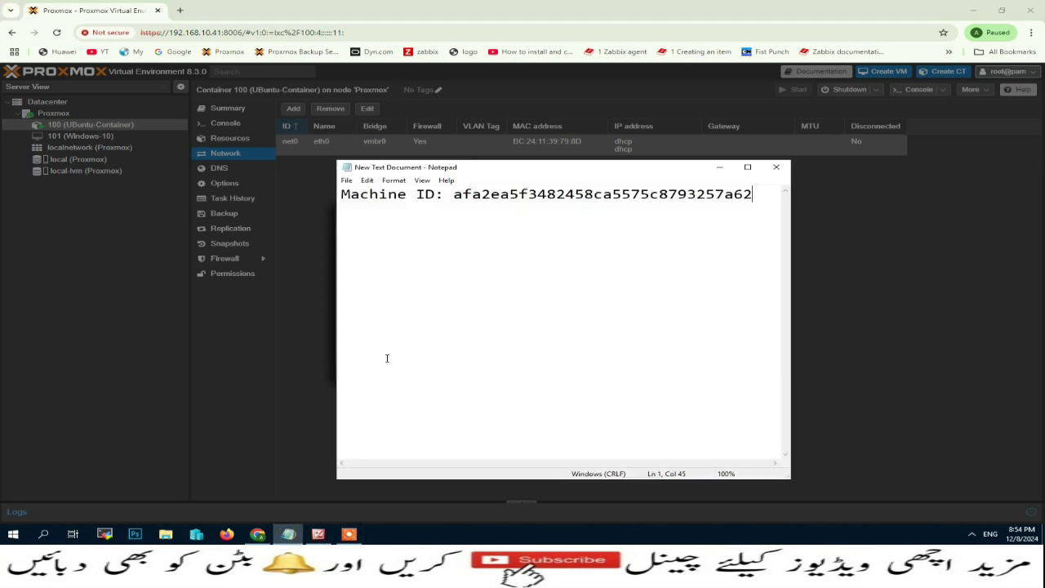
pyautogui.click(758, 196)
pyautogui.press('Return')
pyautogui.press('Return')
pyautogui.press('Return')
pyautogui.hotkey('ctrl', 'v')
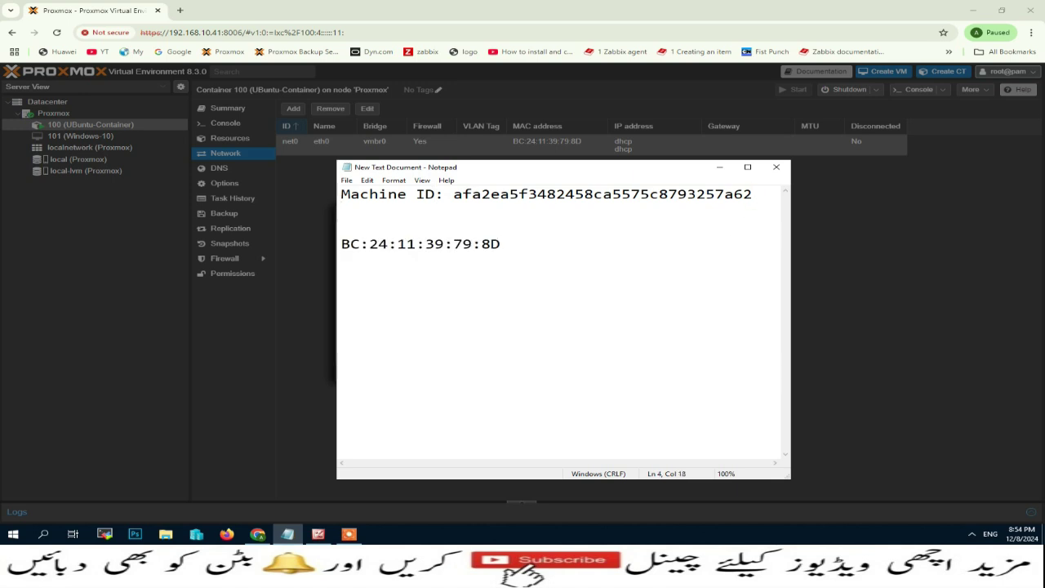
pyautogui.click(569, 76)
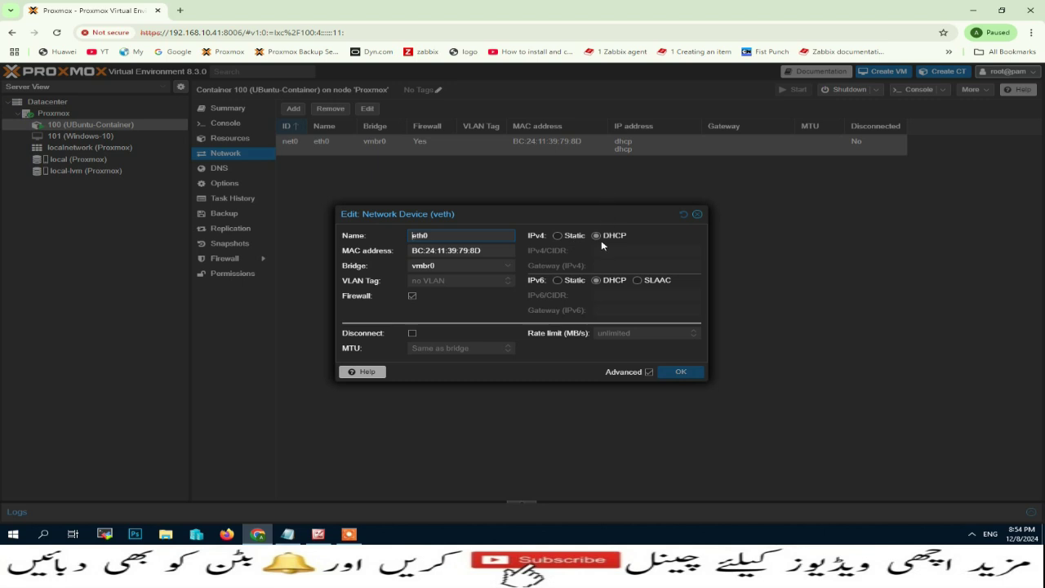
pyautogui.click(698, 214)
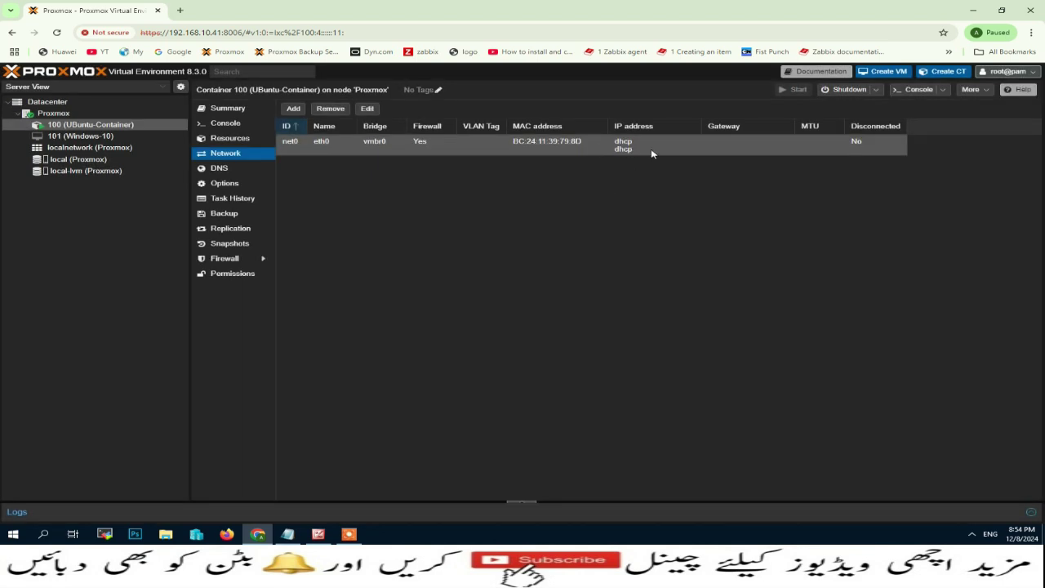
# In the console, cd into /etc/ssh/ and ls to show the ssh_host key files.
pyautogui.click(225, 123)
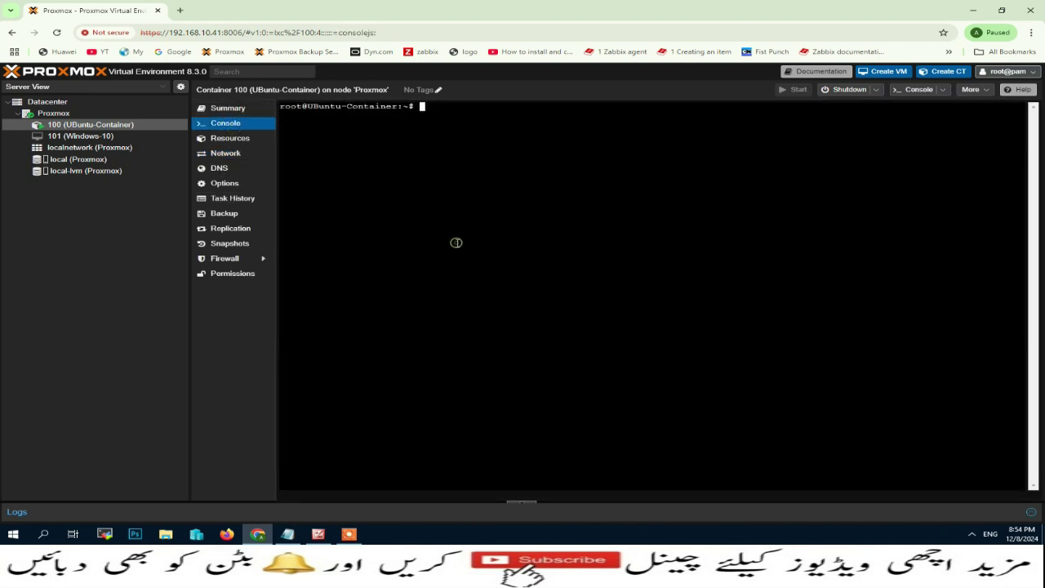
pyautogui.press('Return')
pyautogui.press('Return')
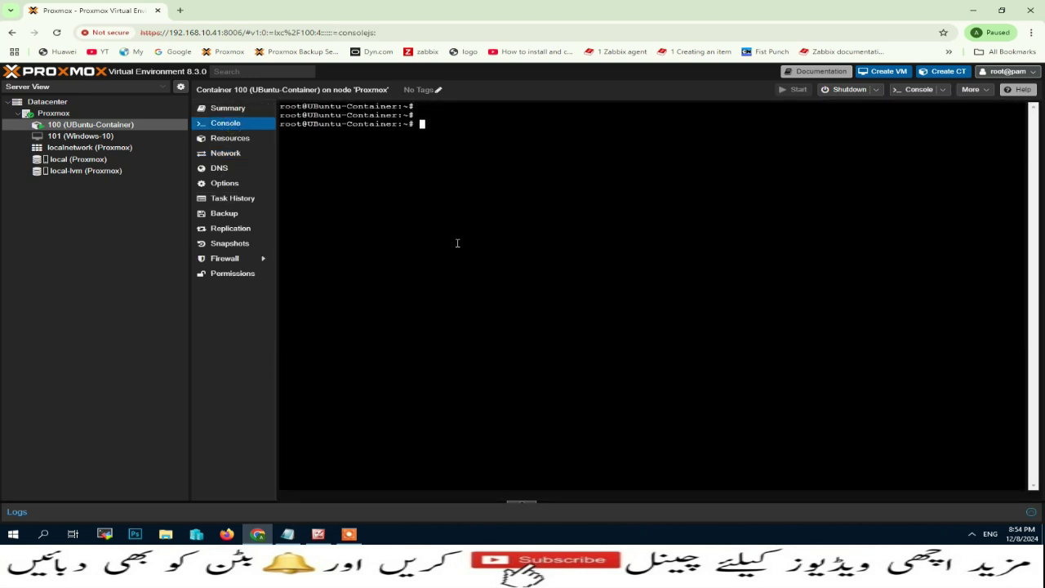
pyautogui.write('cd /etc/ssh/')
pyautogui.press('Return')
pyautogui.write('ls')
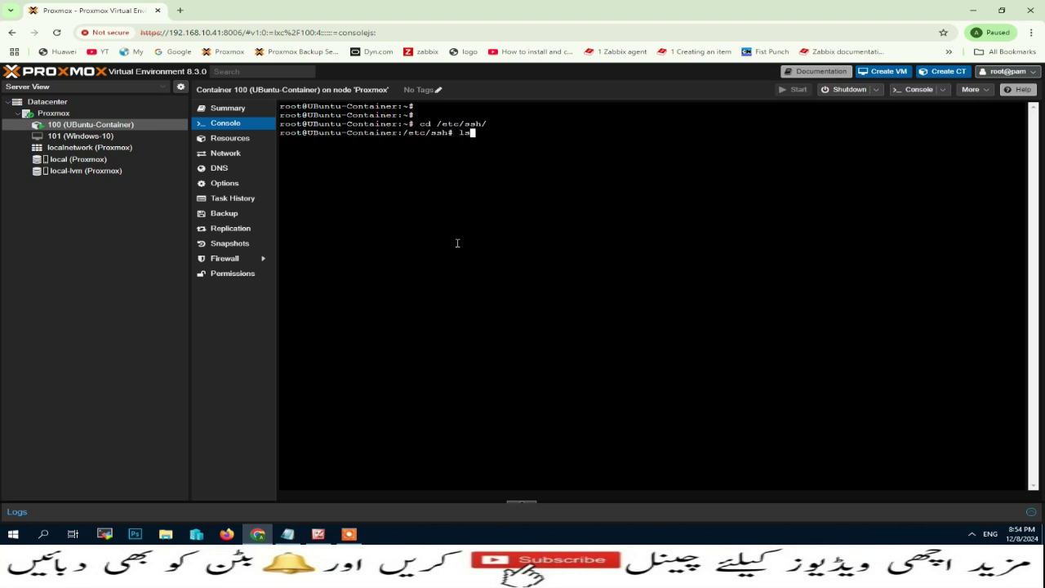
pyautogui.press('Return')
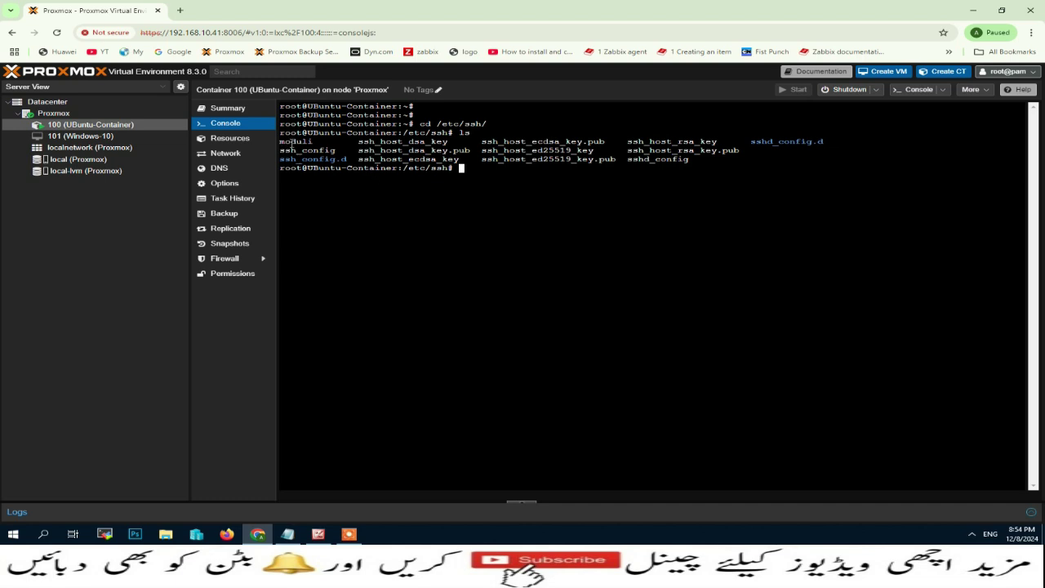
pyautogui.moveTo(357, 141); pyautogui.dragTo(622, 143)
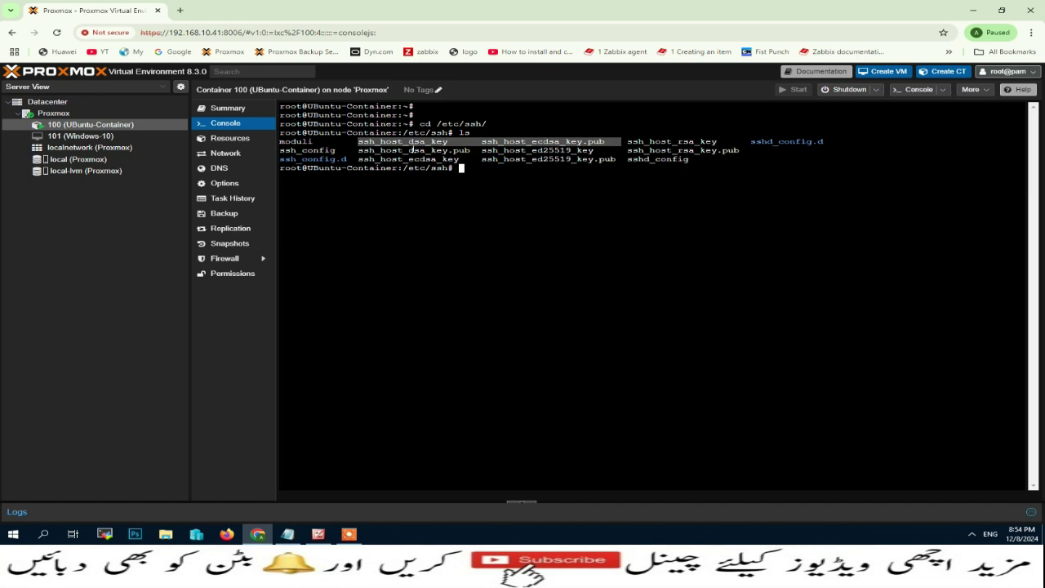
pyautogui.moveTo(358, 141); pyautogui.dragTo(718, 165)
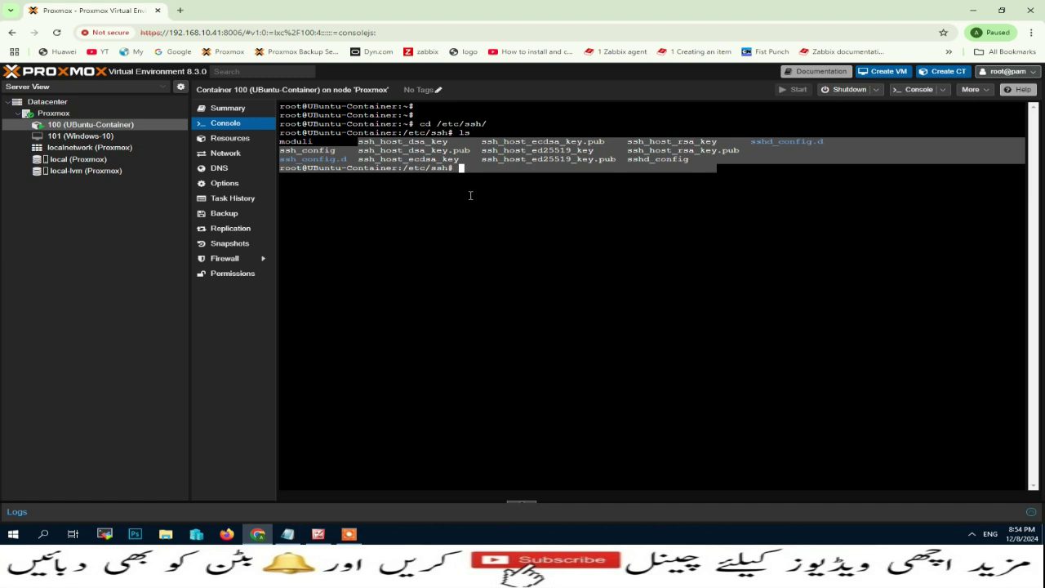
pyautogui.click(397, 214)
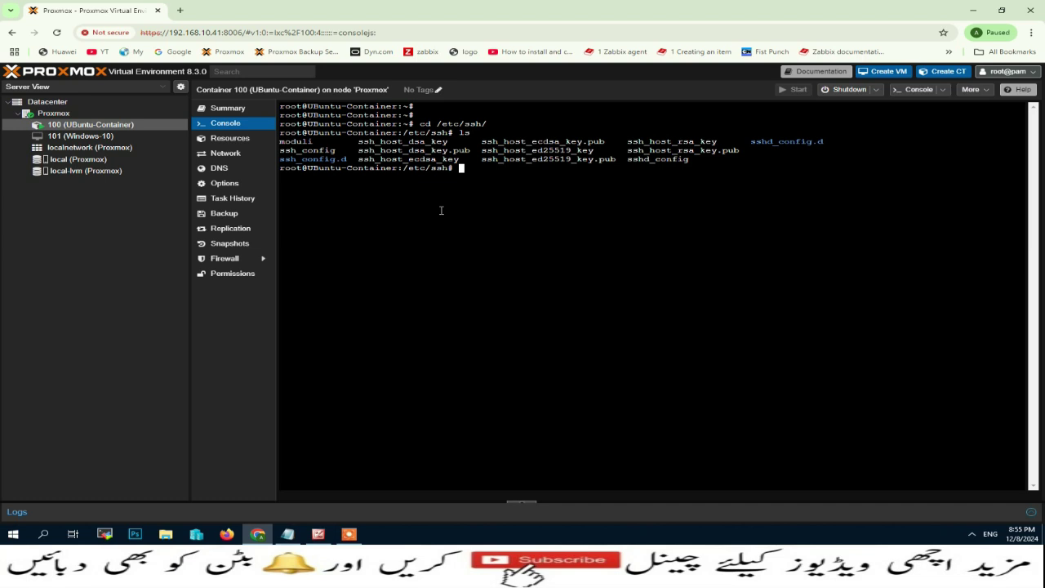
# Run apt update && apt upgrade -y, then type apt autoremove once it finishes.
pyautogui.write('apt ')
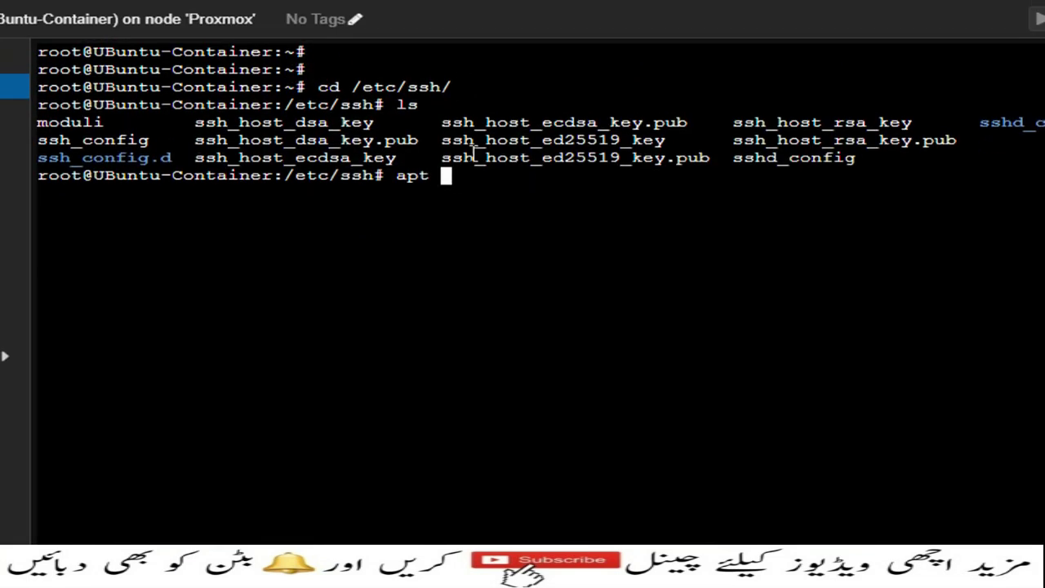
pyautogui.write('upda')
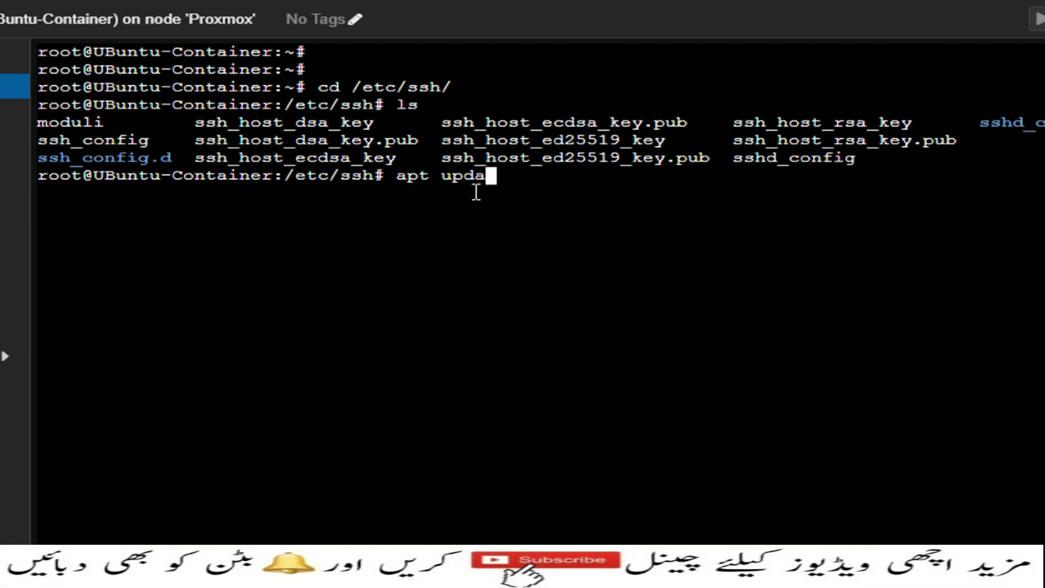
pyautogui.write('te && apt ')
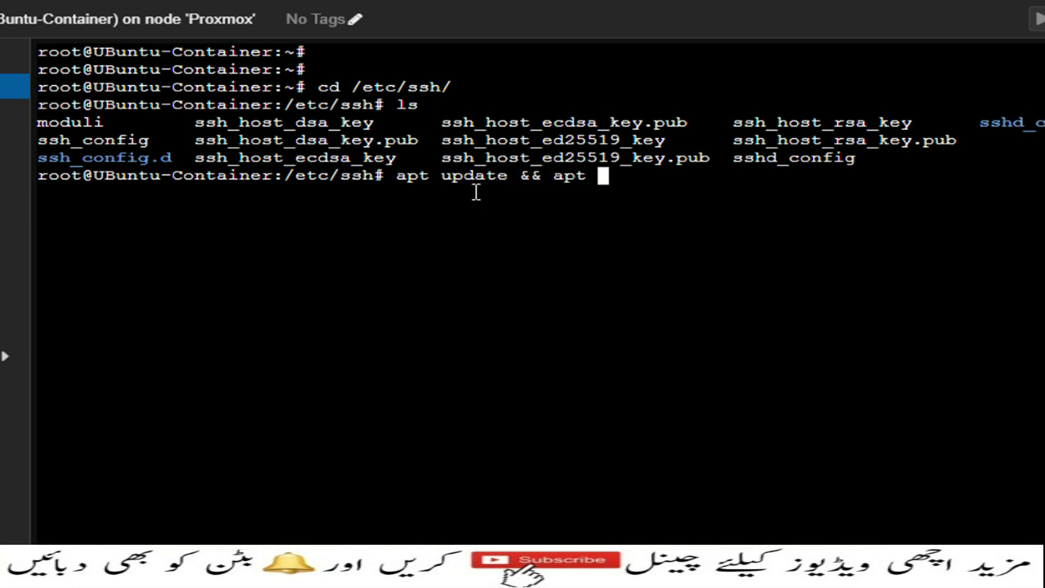
pyautogui.write('upgra')
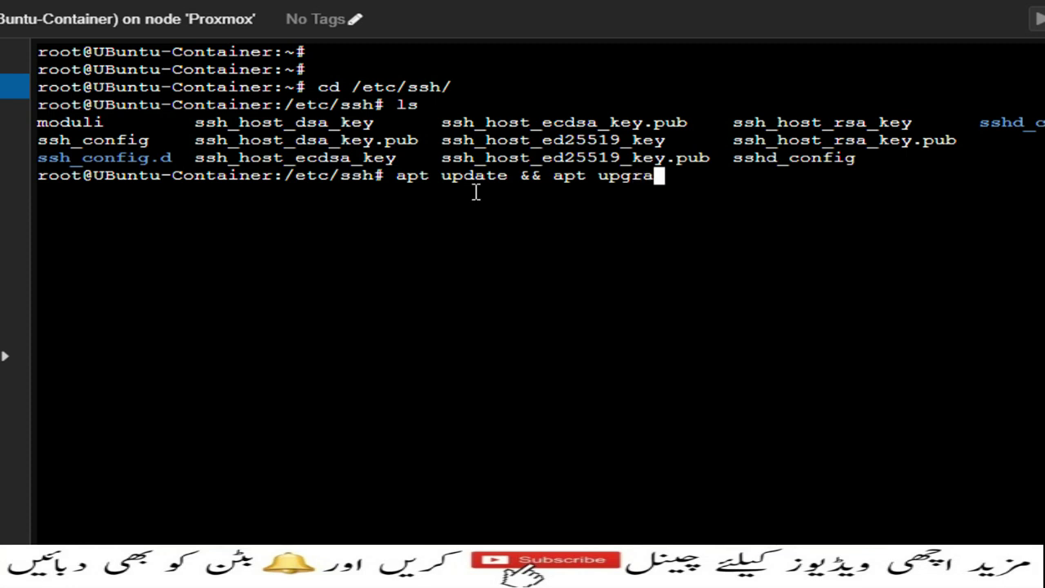
pyautogui.write('de -')
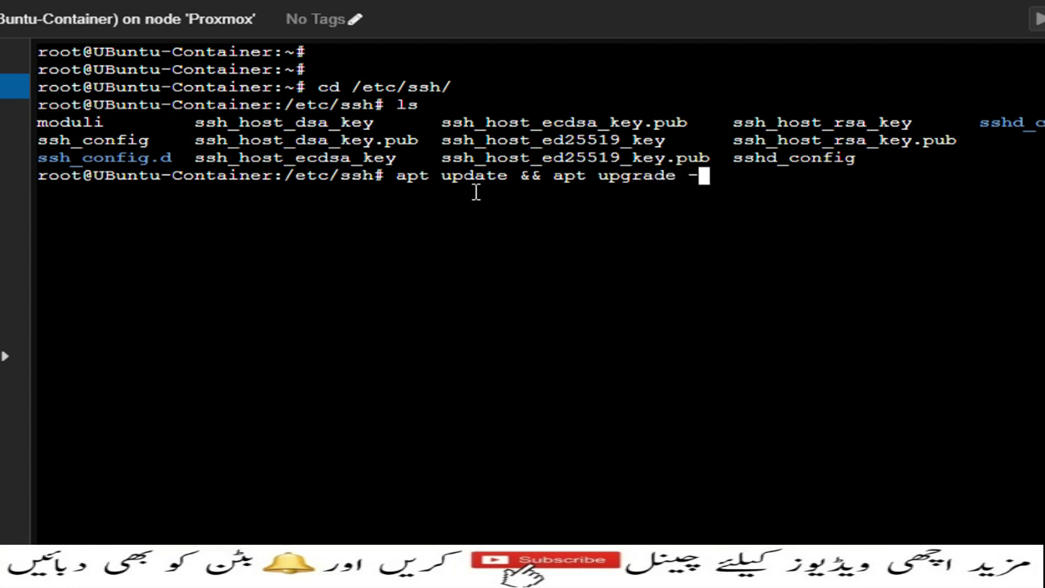
pyautogui.write('y')
pyautogui.press('Return')
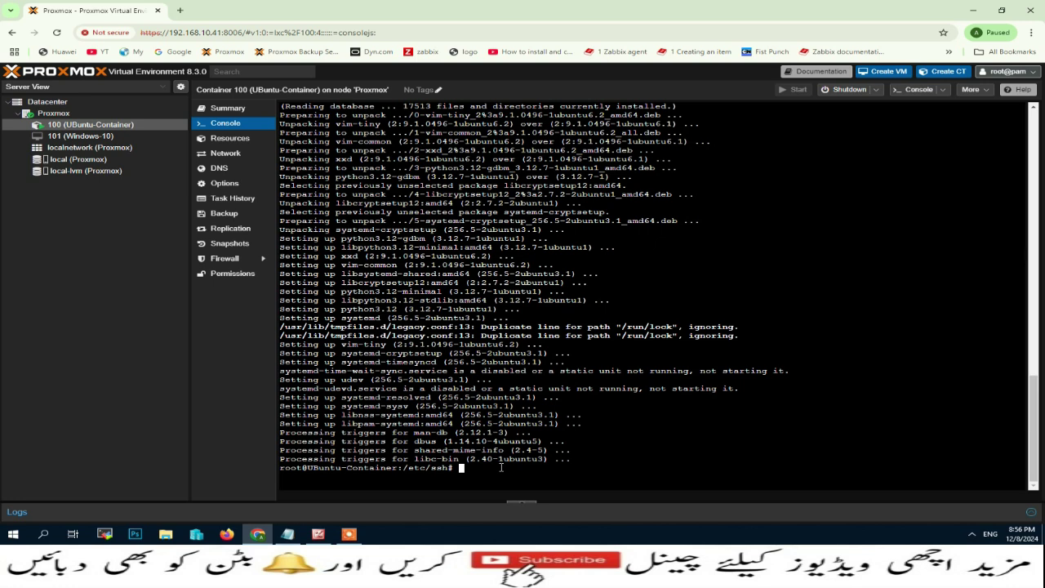
pyautogui.write('apt autoremove')
# Run apt autoremove, then shut container 100 down with poweroff.
pyautogui.press('Return')
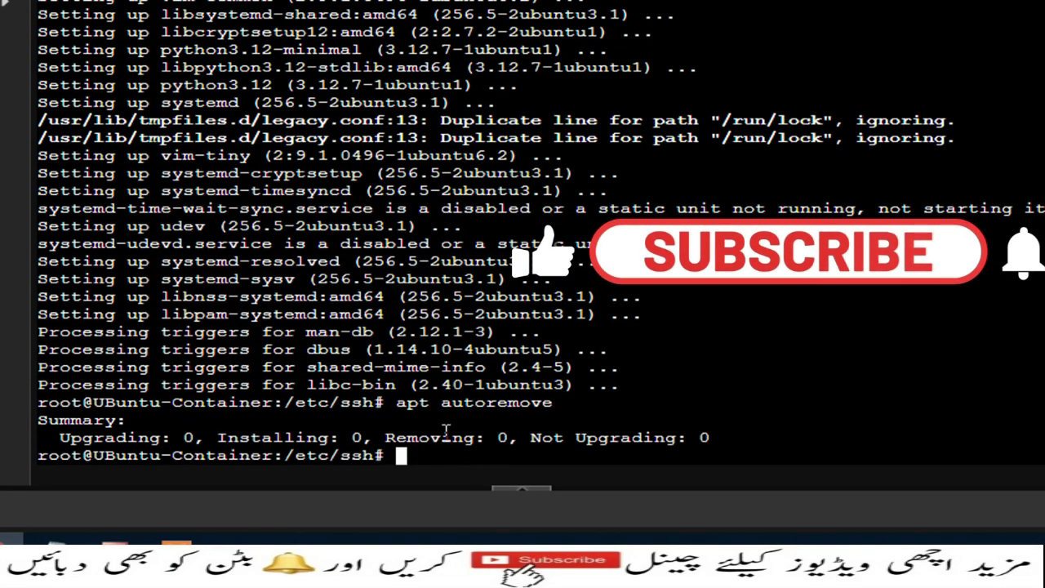
pyautogui.moveTo(400, 408); pyautogui.dragTo(553, 406)
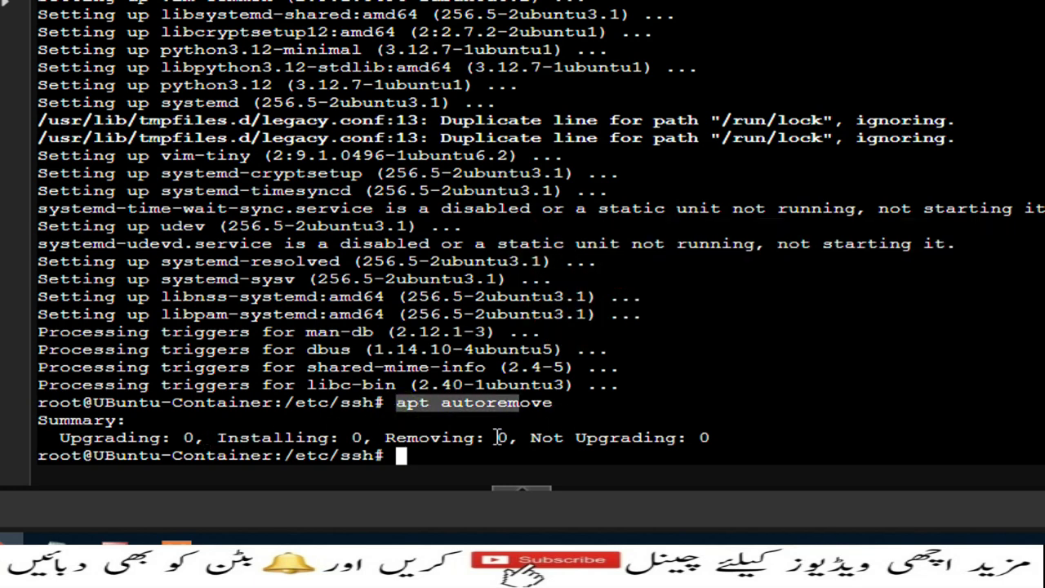
pyautogui.write('power')
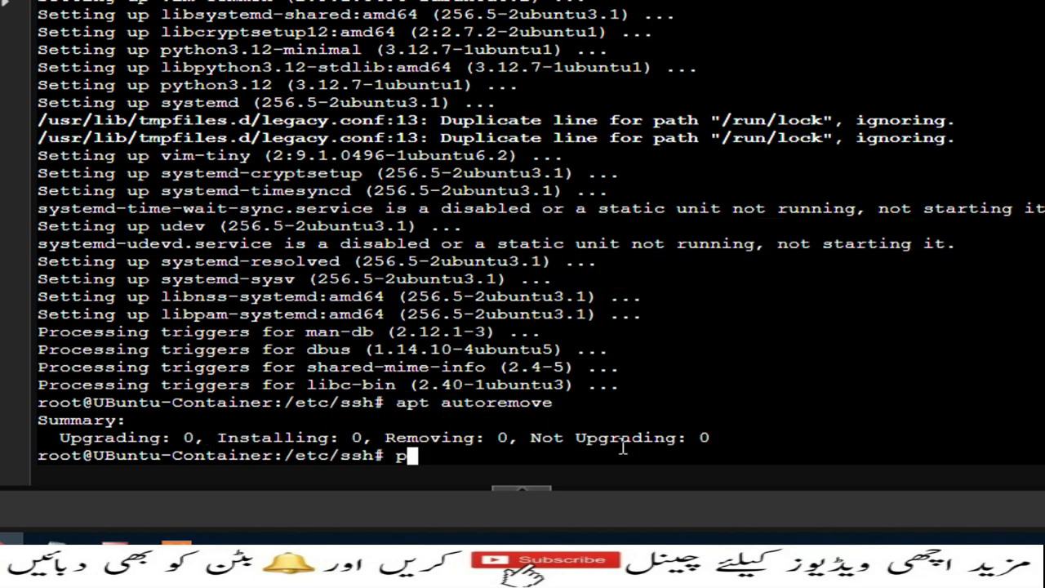
pyautogui.write('off')
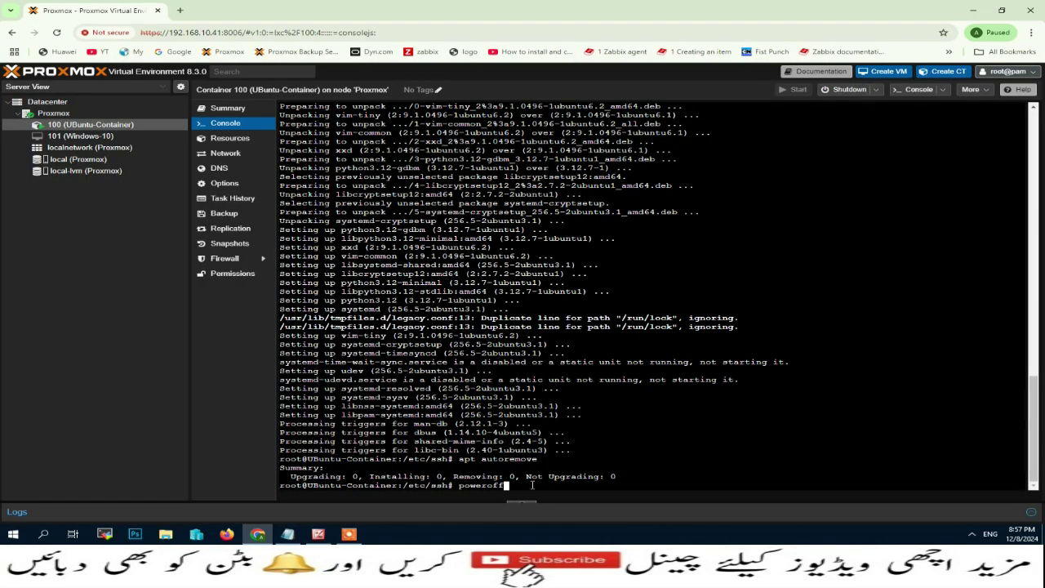
pyautogui.press('Return')
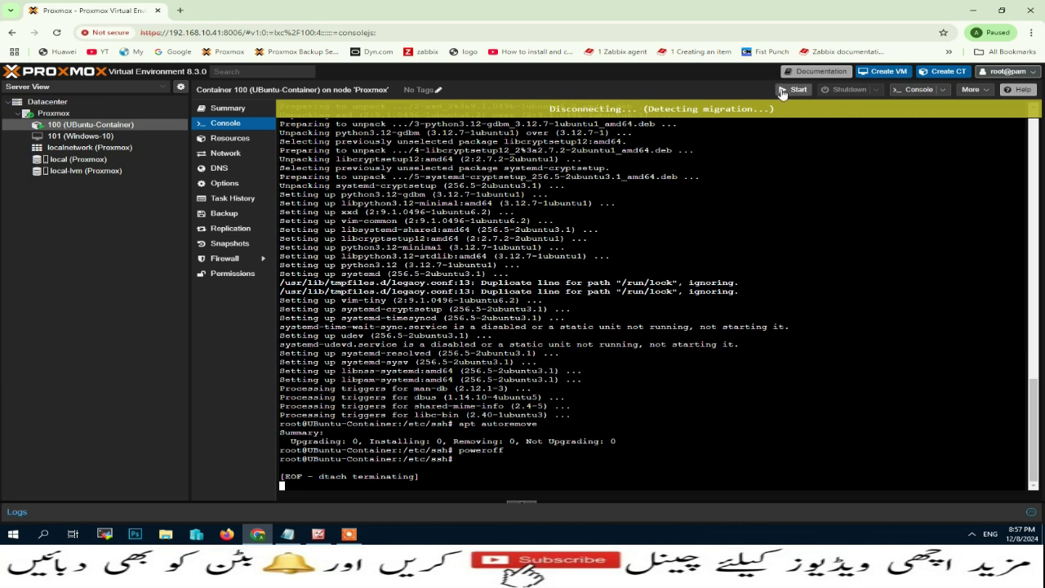
# Convert CT 100 to a template from its context menu and view its Summary.
pyautogui.rightClick(113, 126)
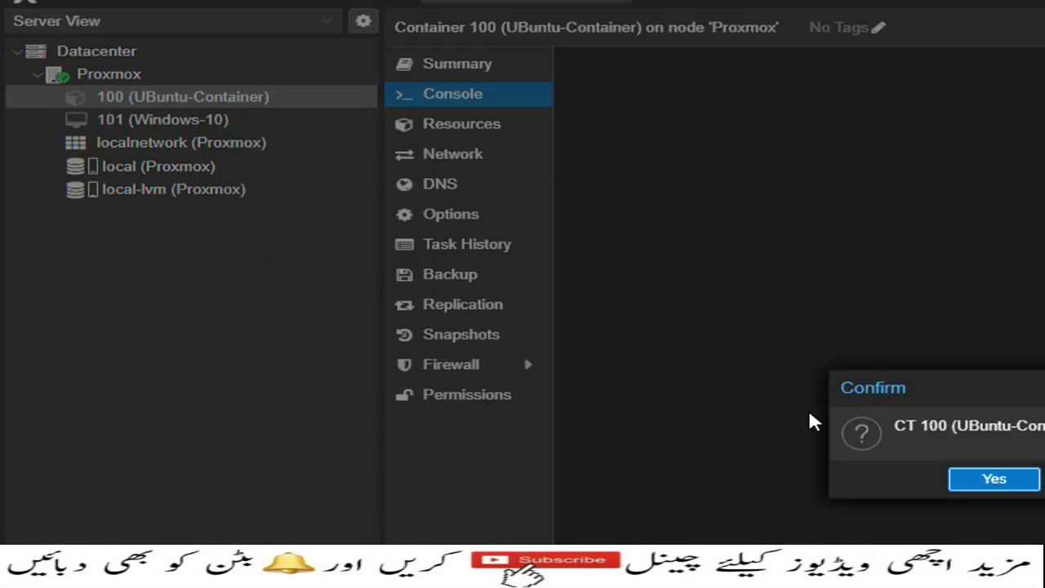
pyautogui.click(1004, 482)
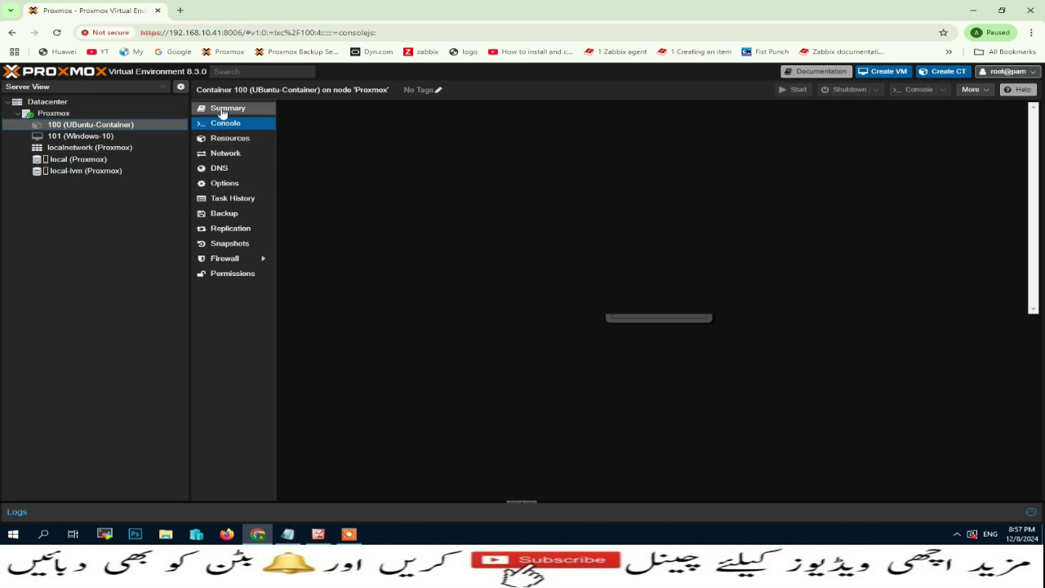
pyautogui.click(217, 116)
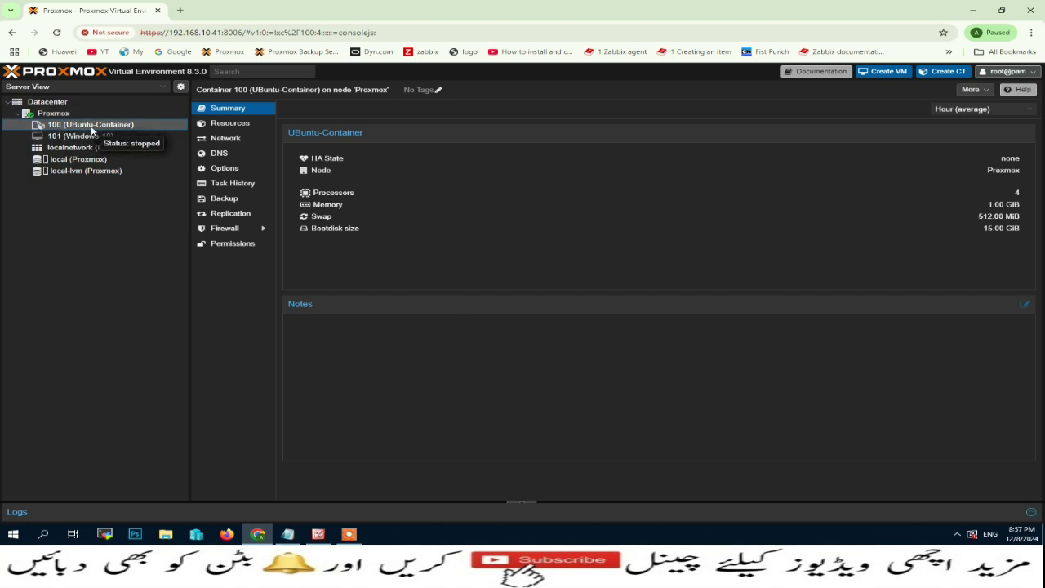
# Start cloning template 100 with target node Proxmox and enter the new hostname.
pyautogui.rightClick(91, 129)
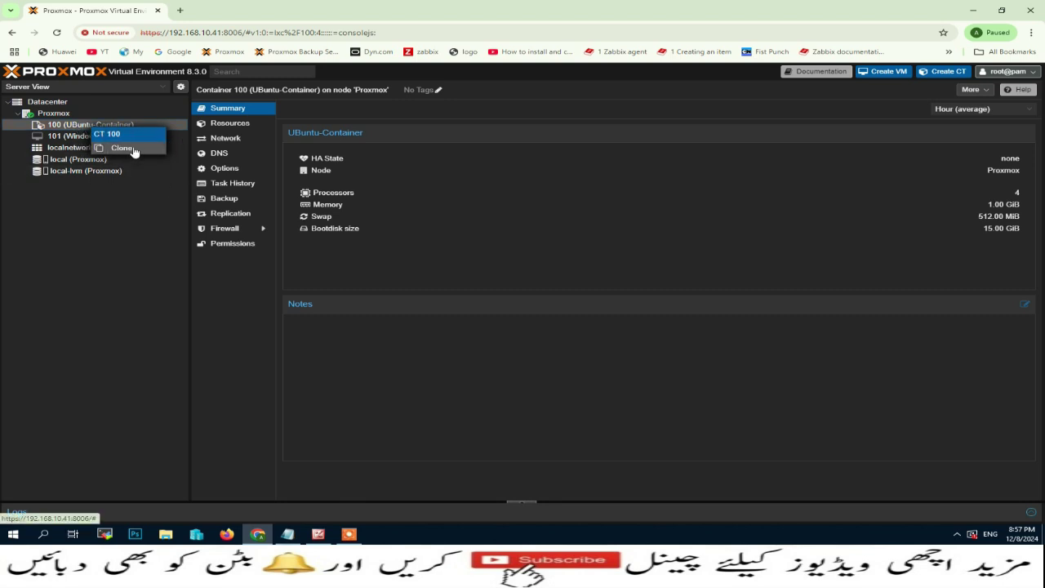
pyautogui.click(123, 148)
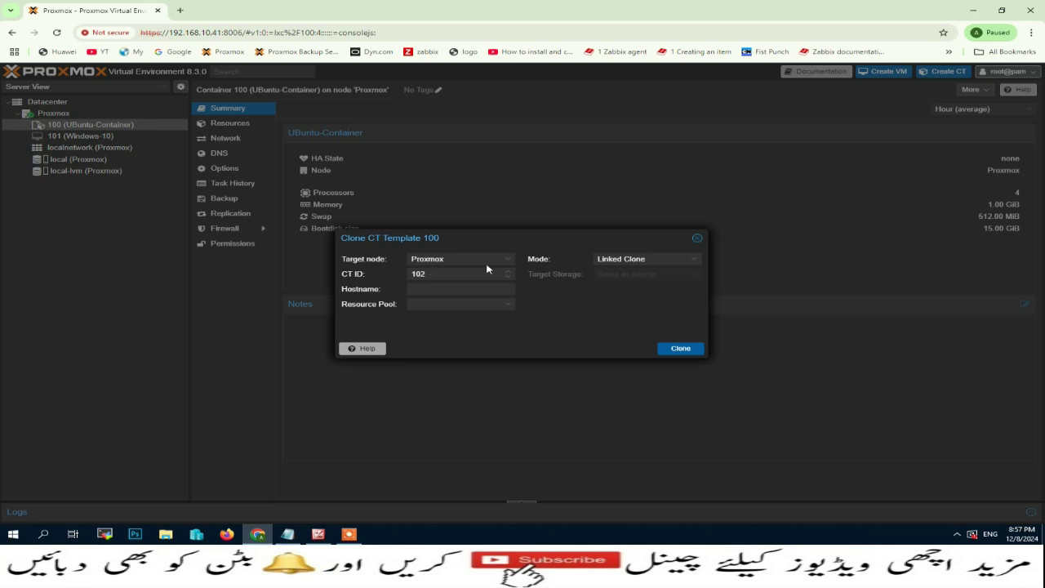
pyautogui.click(511, 264)
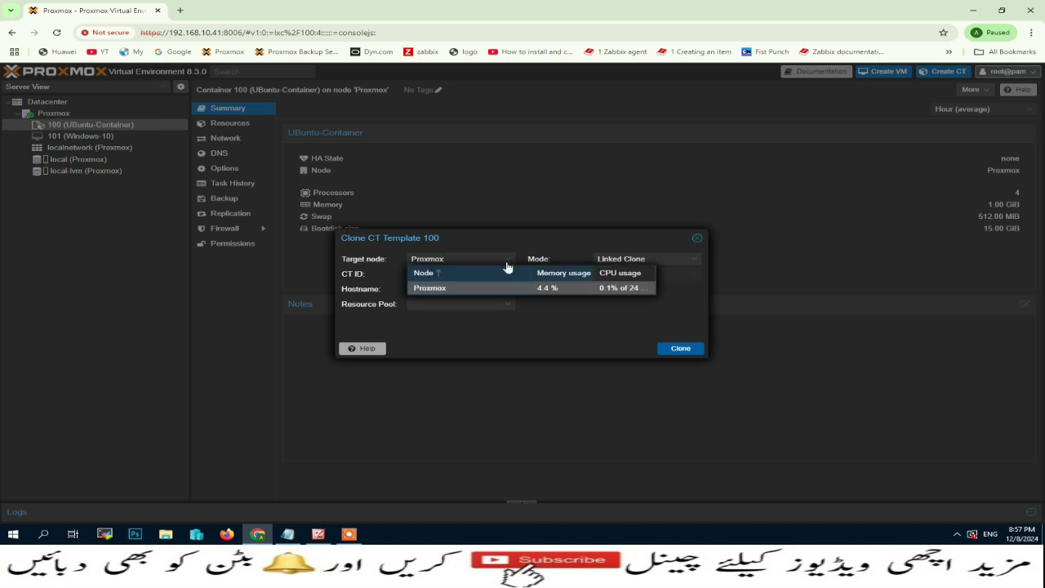
pyautogui.click(447, 289)
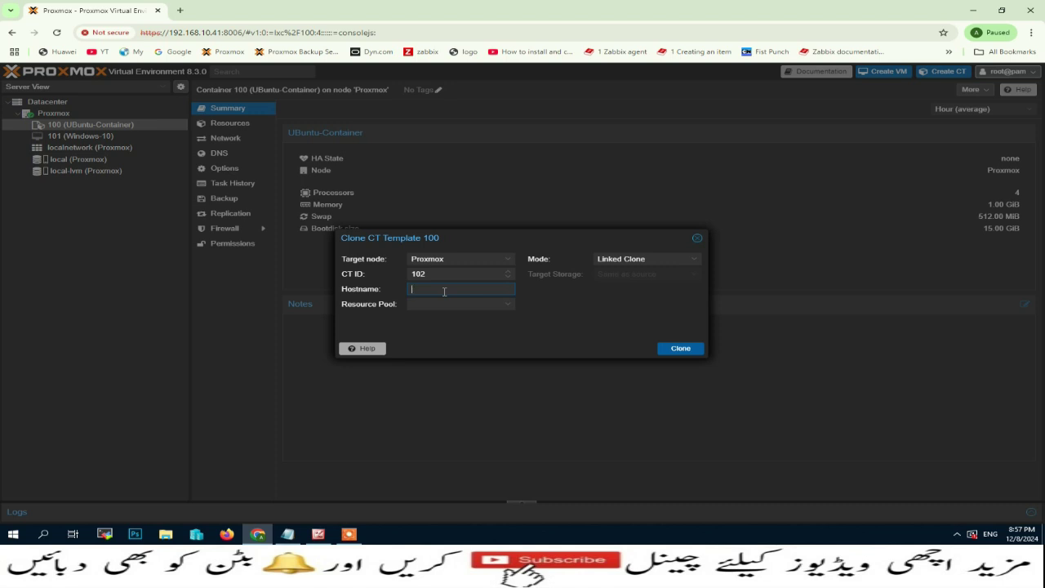
pyautogui.write('ew UBuntu')
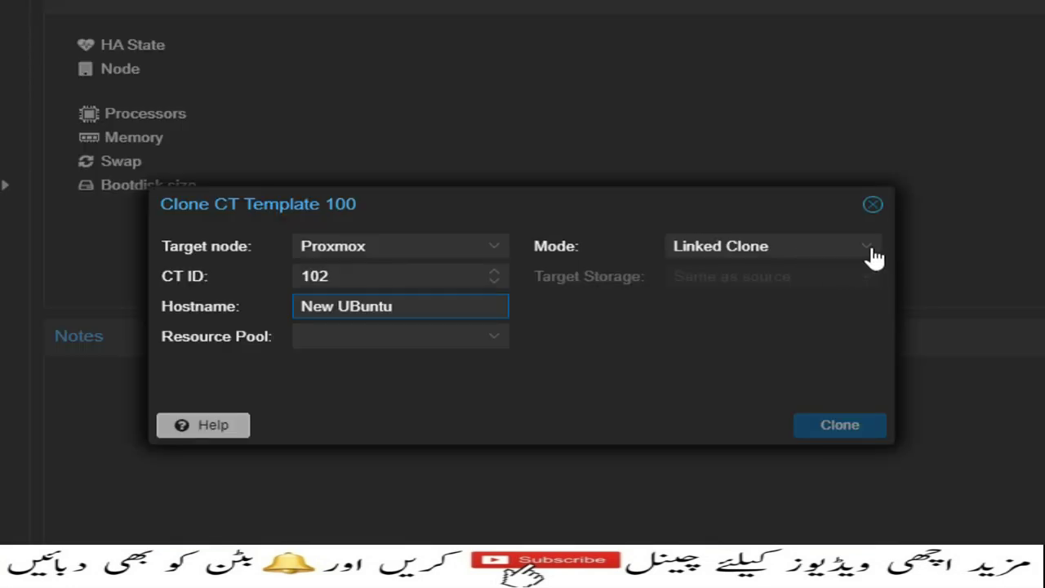
# Set the clone mode to Full Clone with local-lvm as target storage.
pyautogui.click(869, 251)
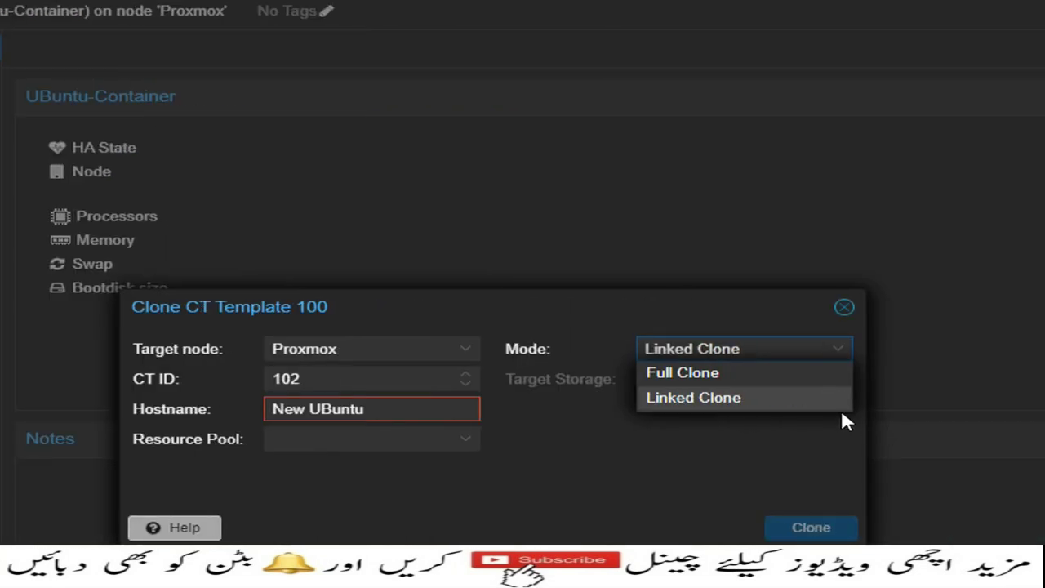
pyautogui.click(738, 375)
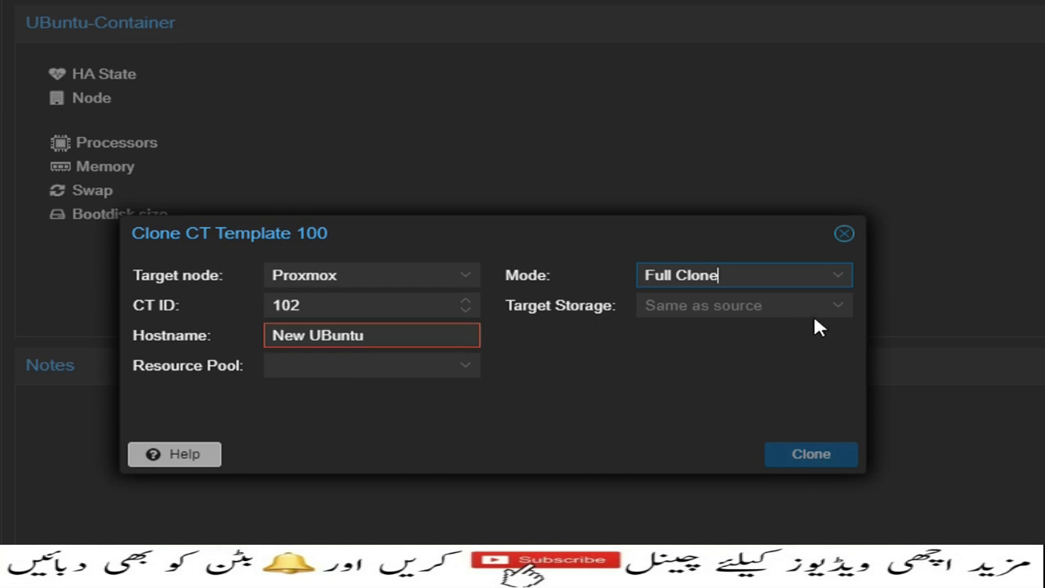
pyautogui.click(840, 307)
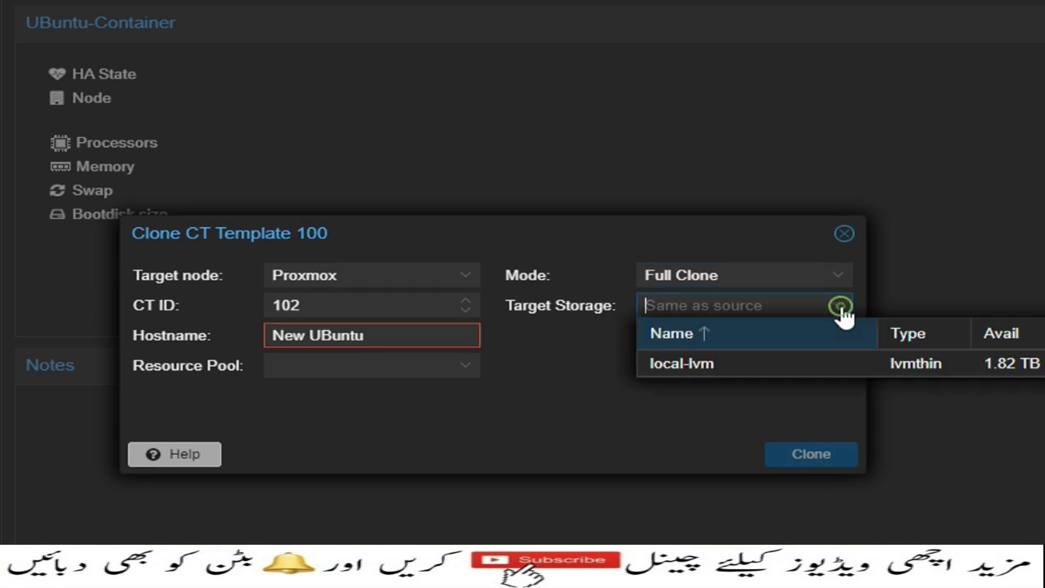
pyautogui.click(711, 365)
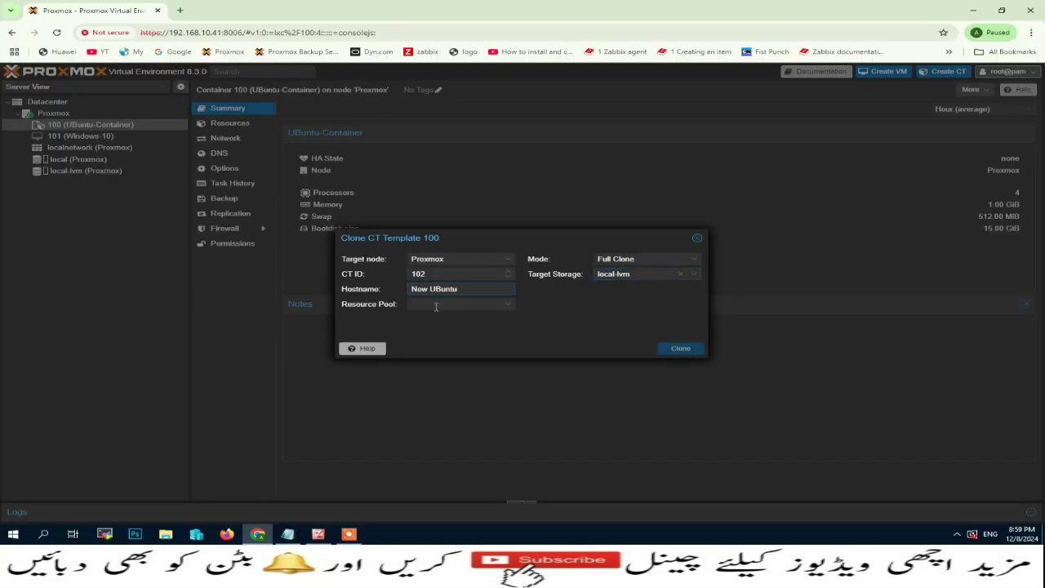
# Correct the hostname to New-UBuntu and launch the clone.
pyautogui.moveTo(430, 291)
pyautogui.press('BackSpace')
pyautogui.write('-')
pyautogui.click(605, 331)
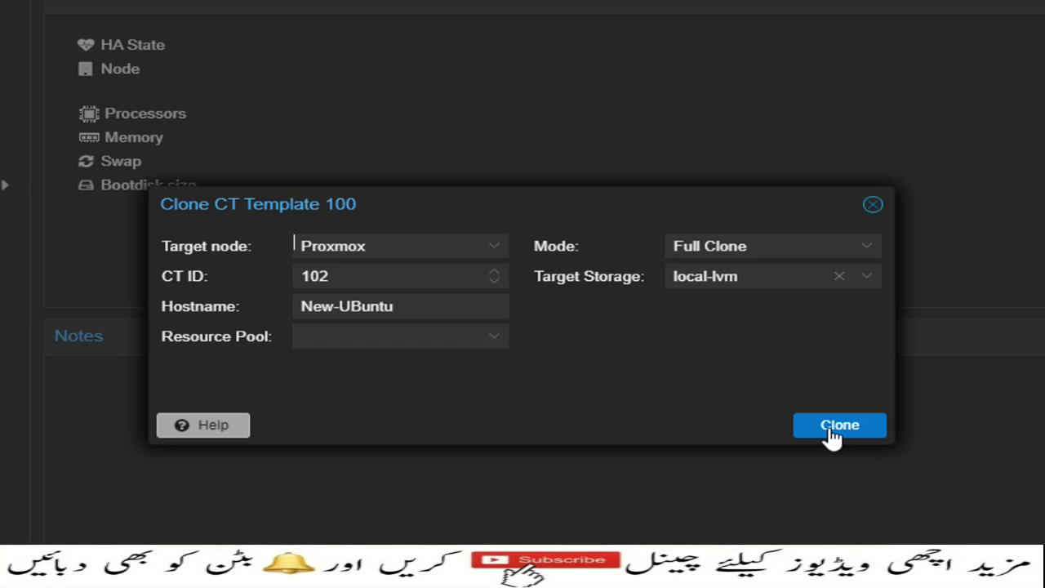
pyautogui.click(831, 426)
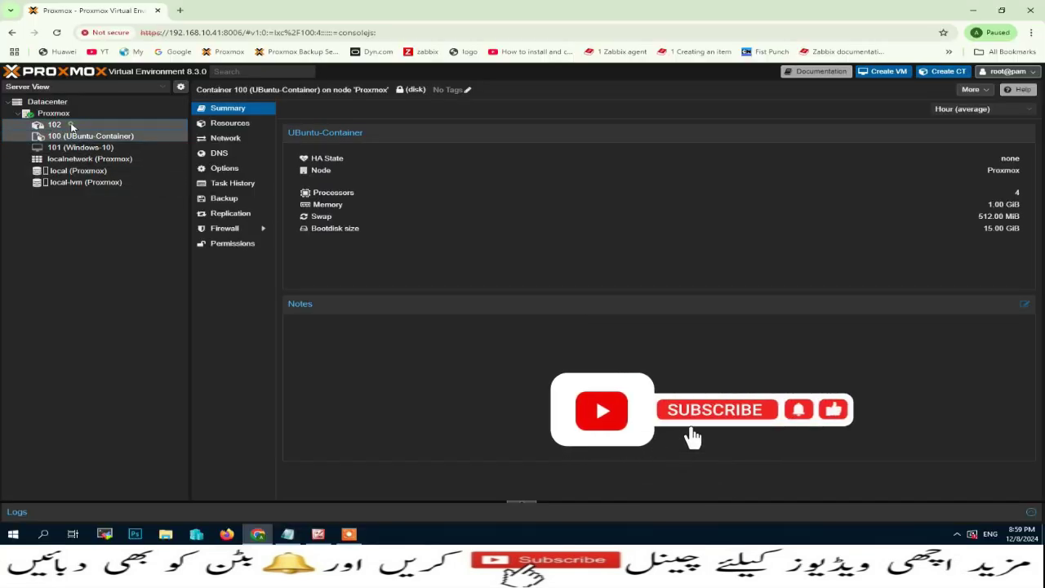
# Start container 102 (New-UBuntu) and log into its console as root.
pyautogui.click(53, 124)
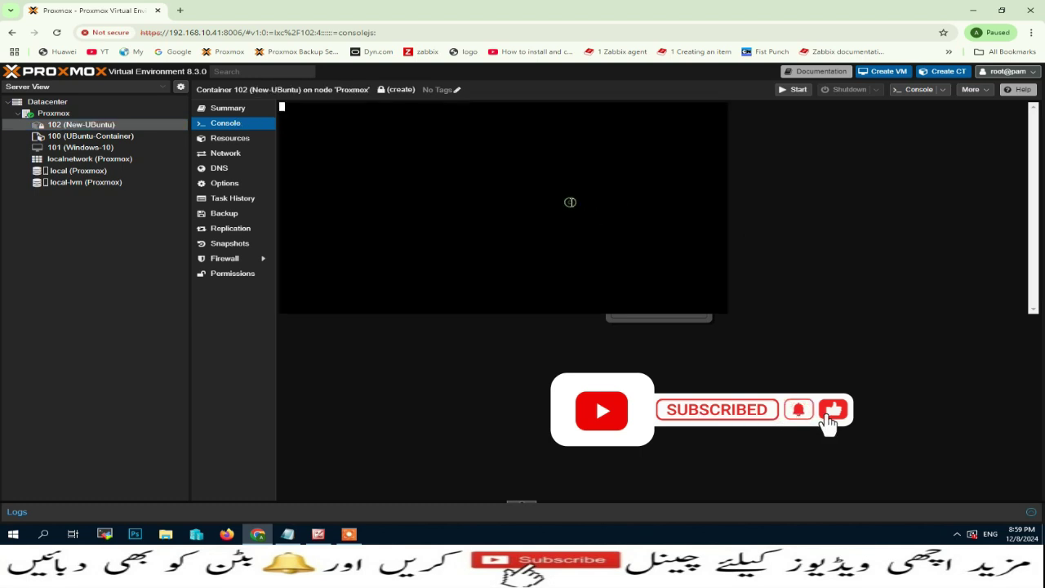
pyautogui.click(794, 90)
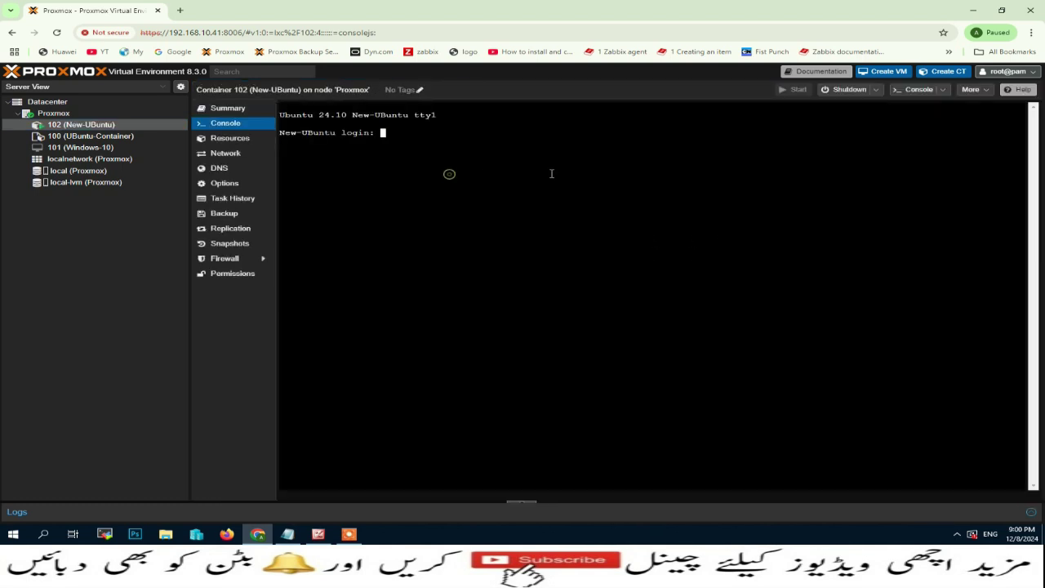
pyautogui.write('root')
pyautogui.press('Return')
pyautogui.press('Return')
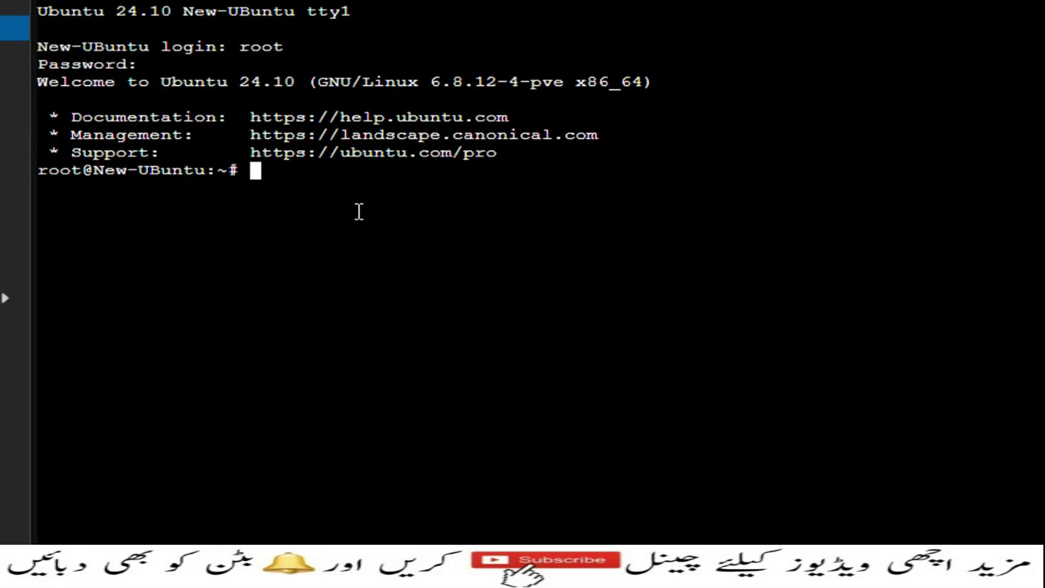
# Run hostnamectl and copy the clone's Machine ID line.
pyautogui.write('hostn')
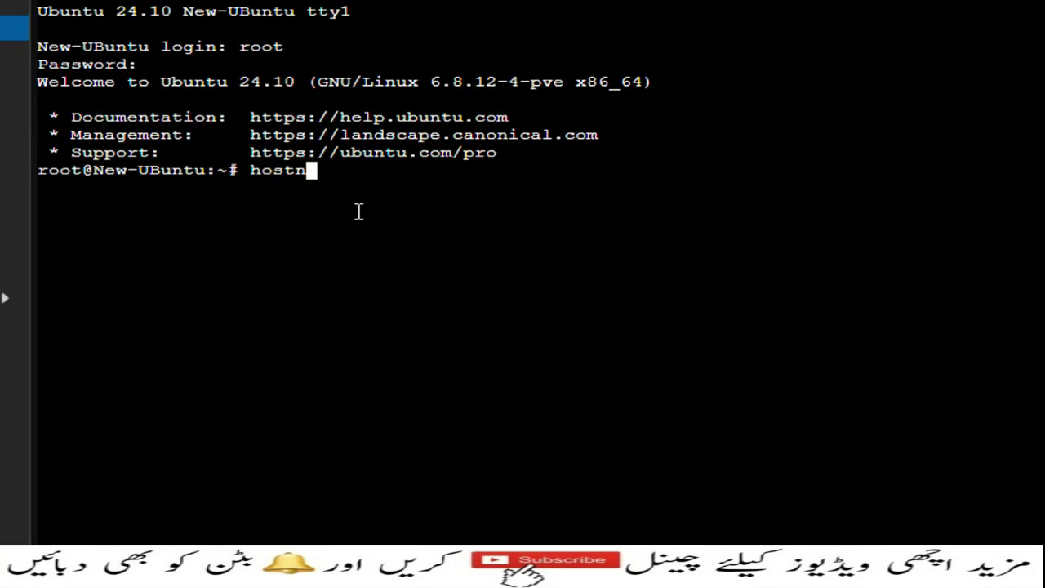
pyautogui.write('alectl')
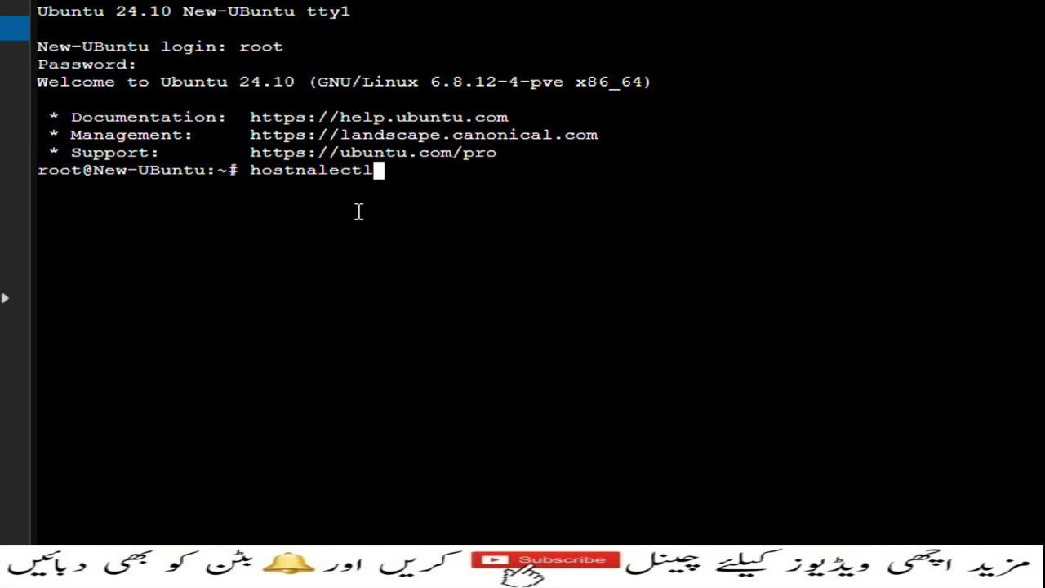
pyautogui.press('Return')
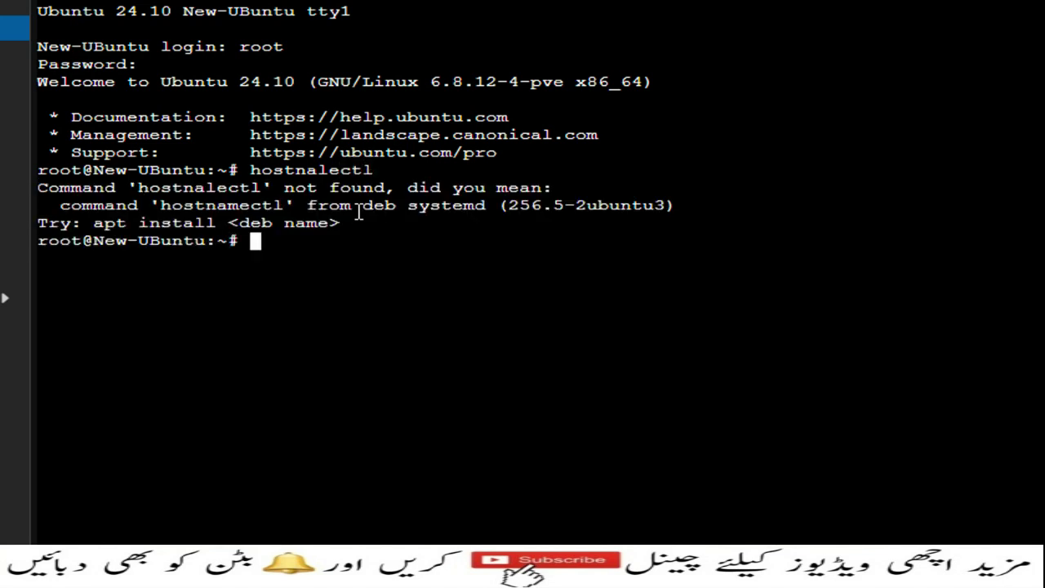
pyautogui.write('hostnamectl')
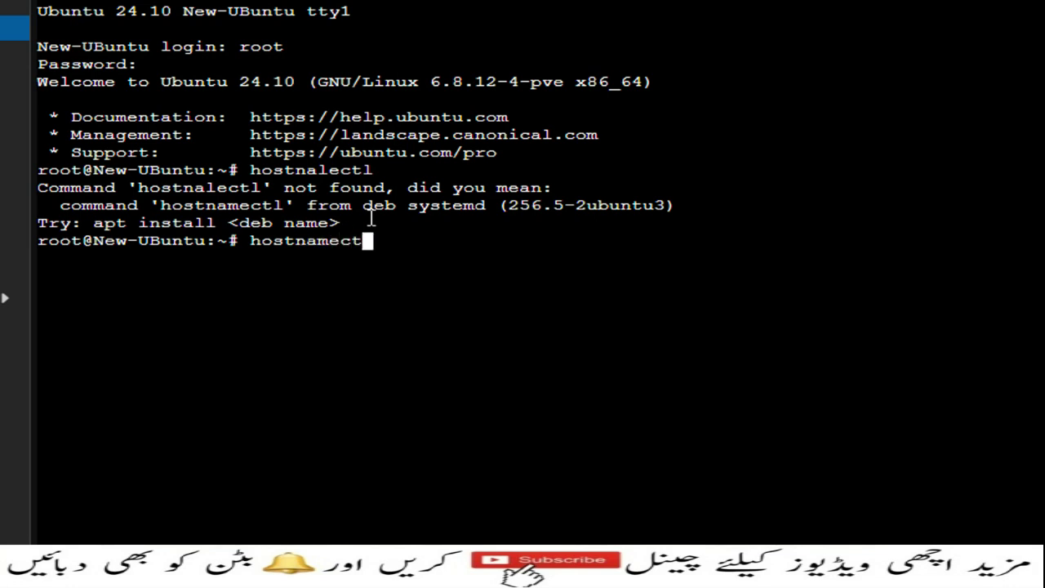
pyautogui.press('Return')
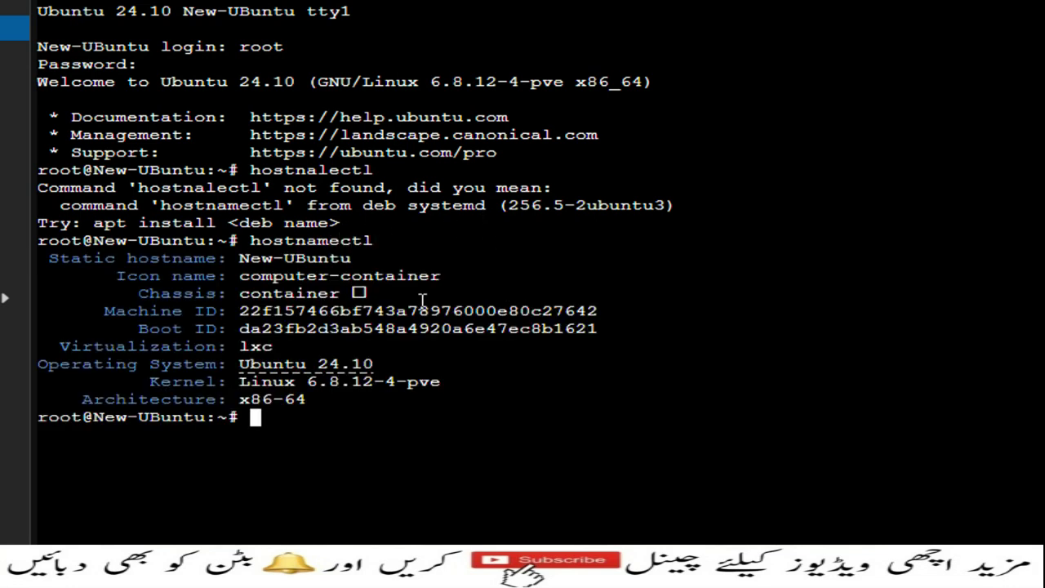
pyautogui.moveTo(157, 313); pyautogui.dragTo(649, 311)
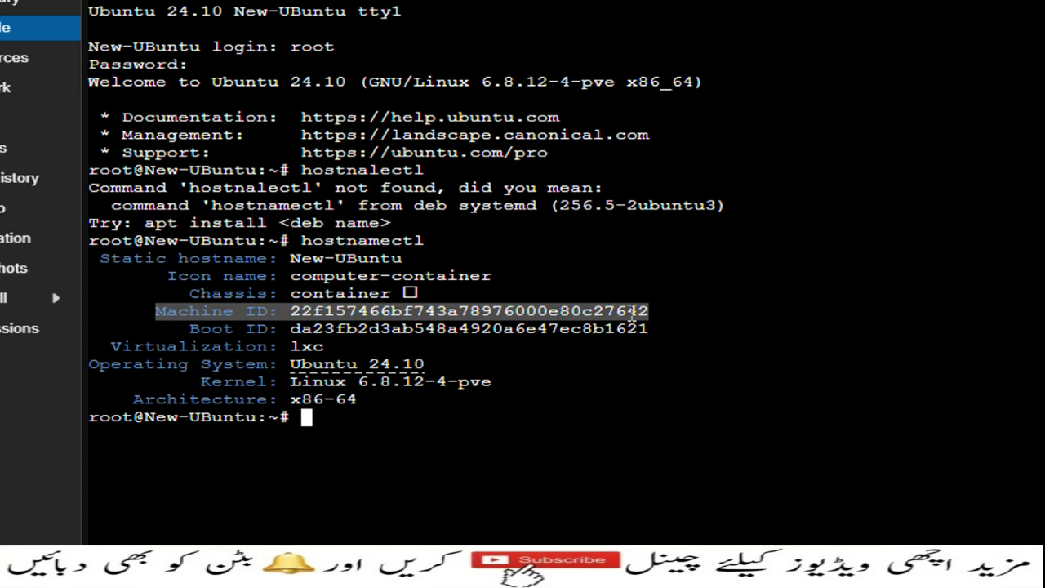
pyautogui.rightClick(625, 312)
pyautogui.click(682, 408)
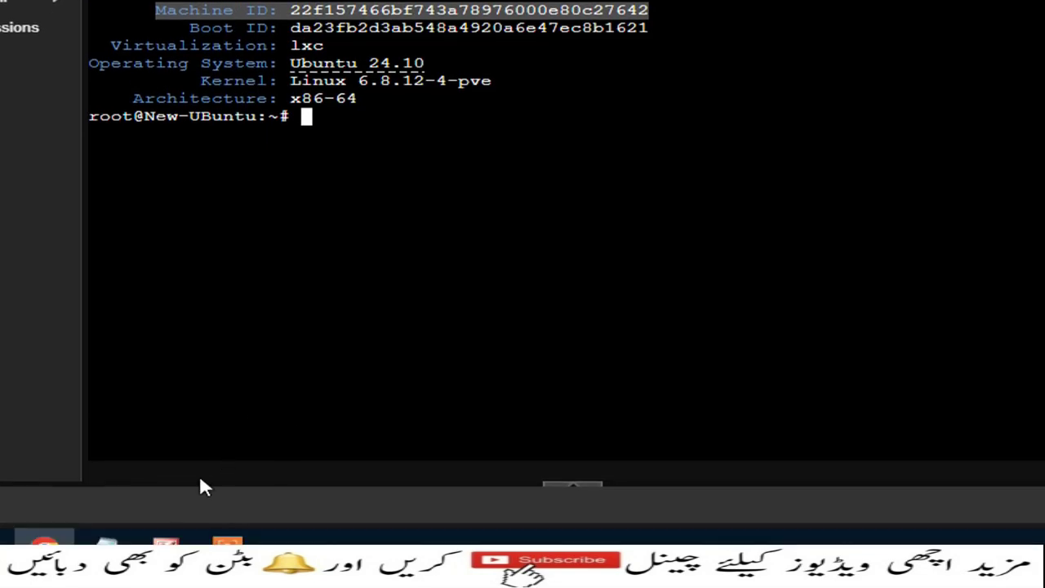
# Paste clone 102's Machine ID into the notes and compare it with the original's.
pyautogui.click(154, 523)
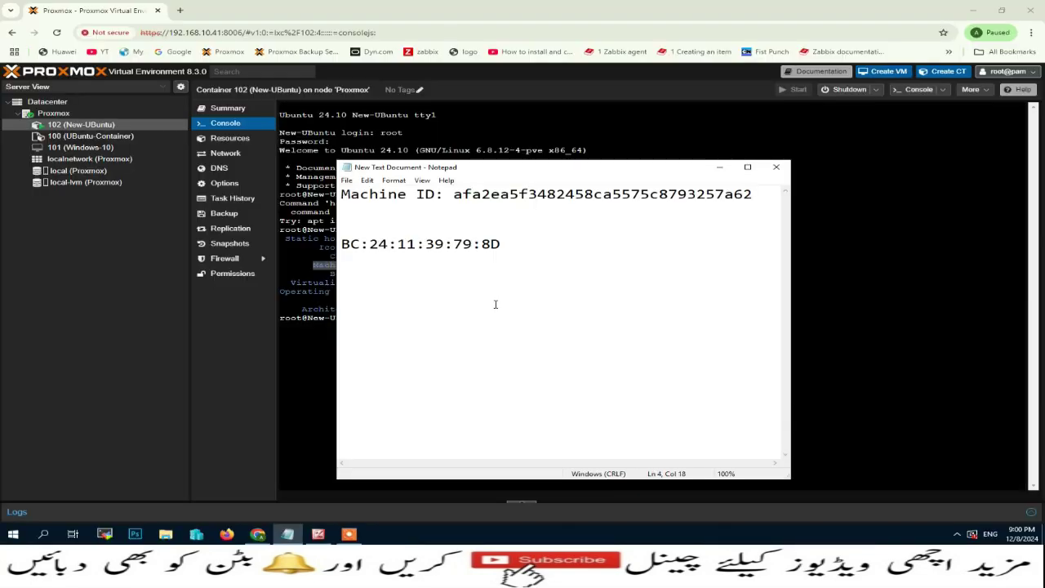
pyautogui.press('Return')
pyautogui.press('Return')
pyautogui.hotkey('ctrl', 'v')
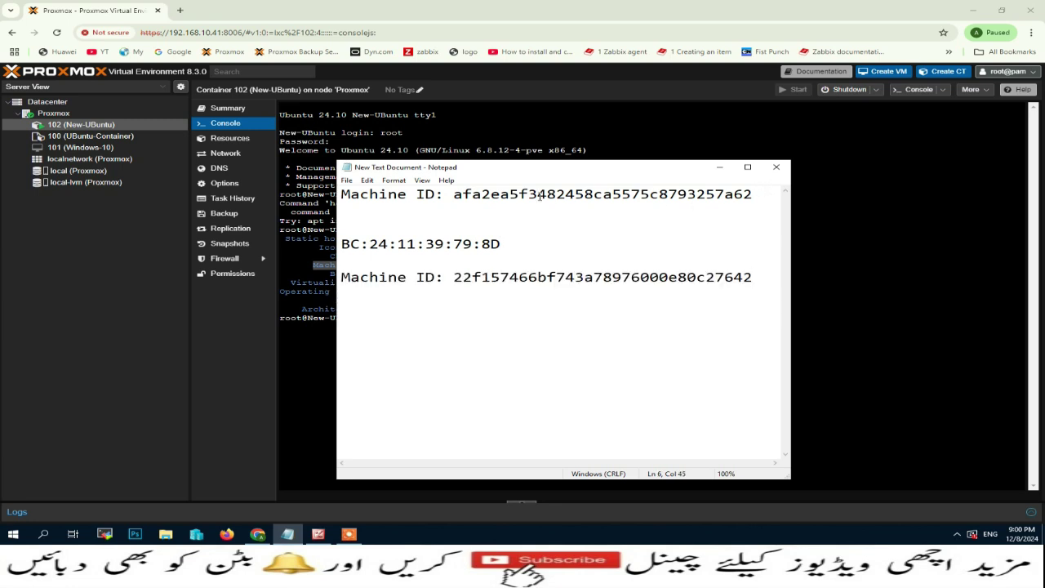
pyautogui.moveTo(454, 194); pyautogui.dragTo(772, 200)
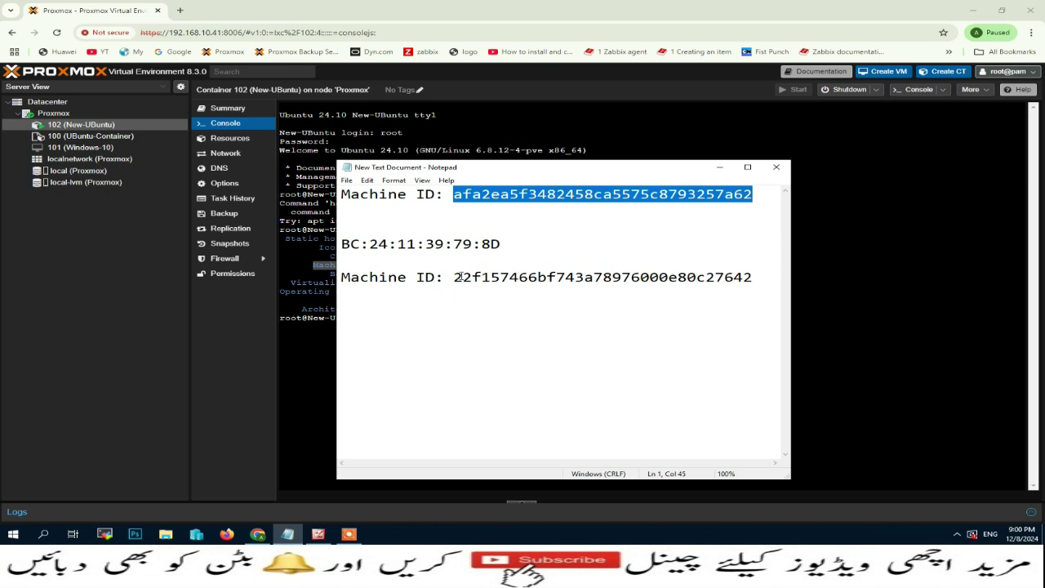
pyautogui.moveTo(454, 277); pyautogui.dragTo(766, 276)
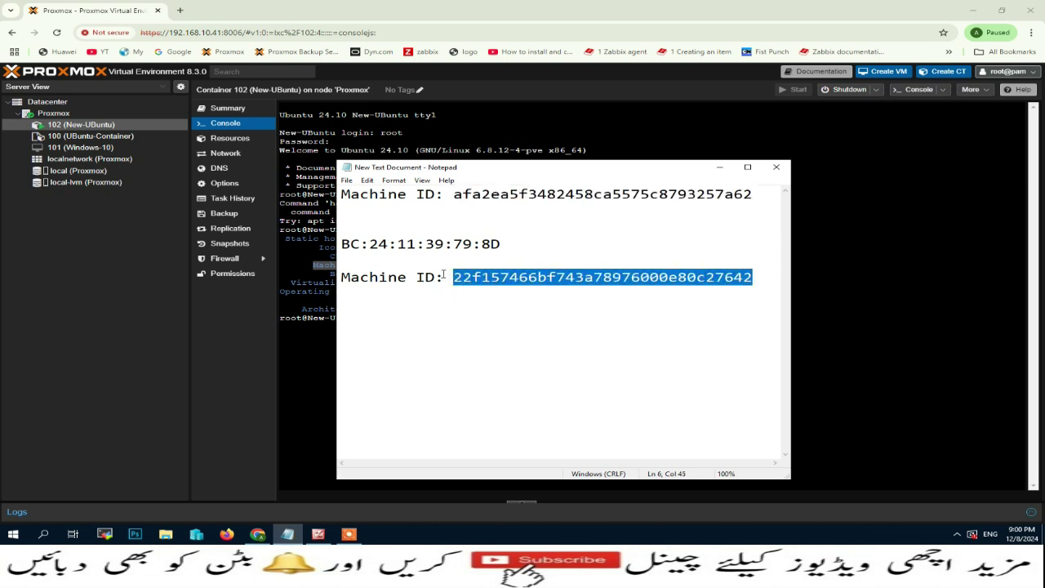
pyautogui.click(505, 243)
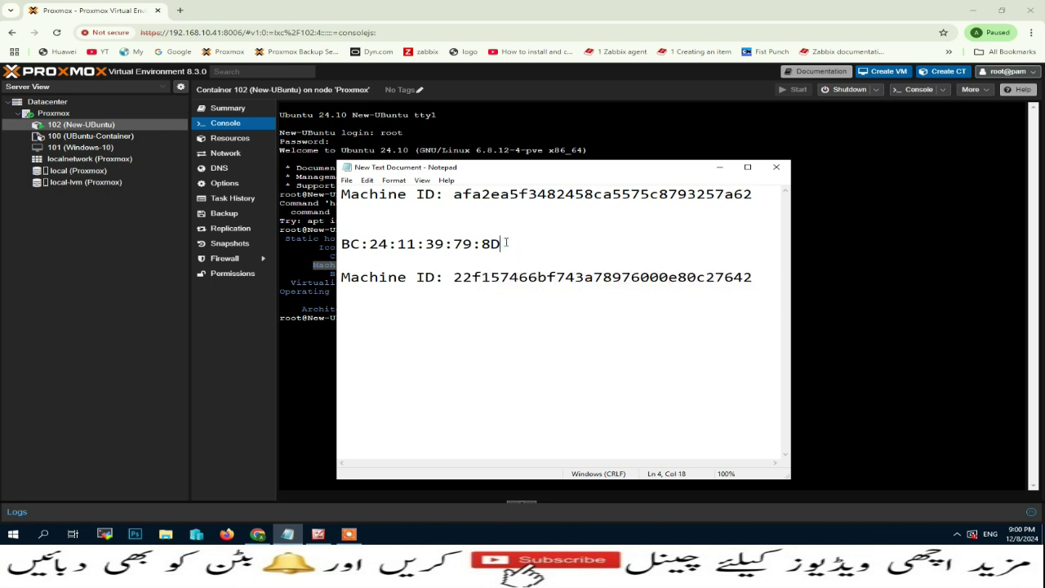
# Copy clone 102's net0 MAC address BC:24:11:E7:8E:A0 into the notes.
pyautogui.click(225, 152)
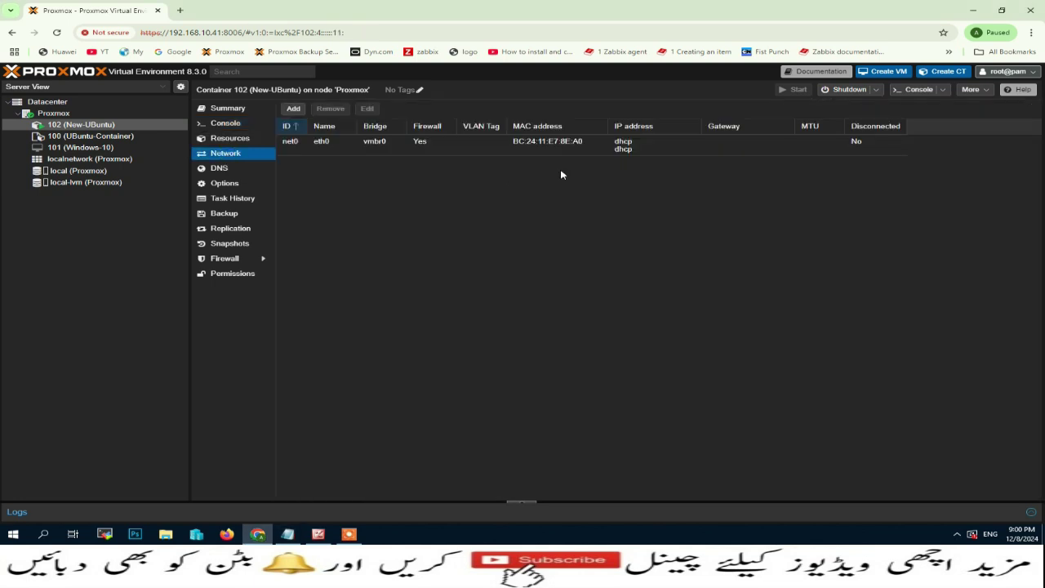
pyautogui.doubleClick(560, 143)
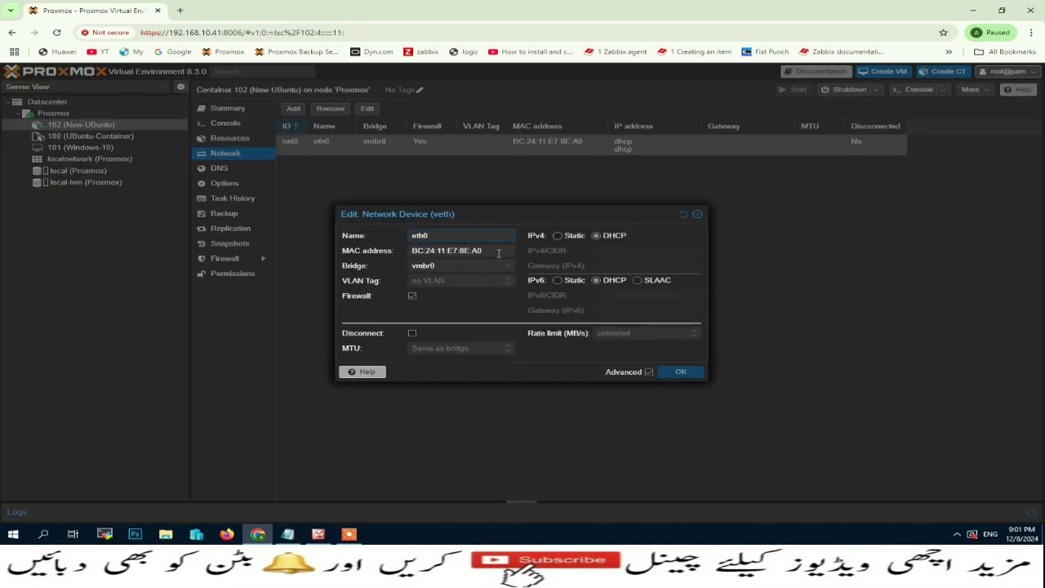
pyautogui.moveTo(498, 253); pyautogui.dragTo(382, 252)
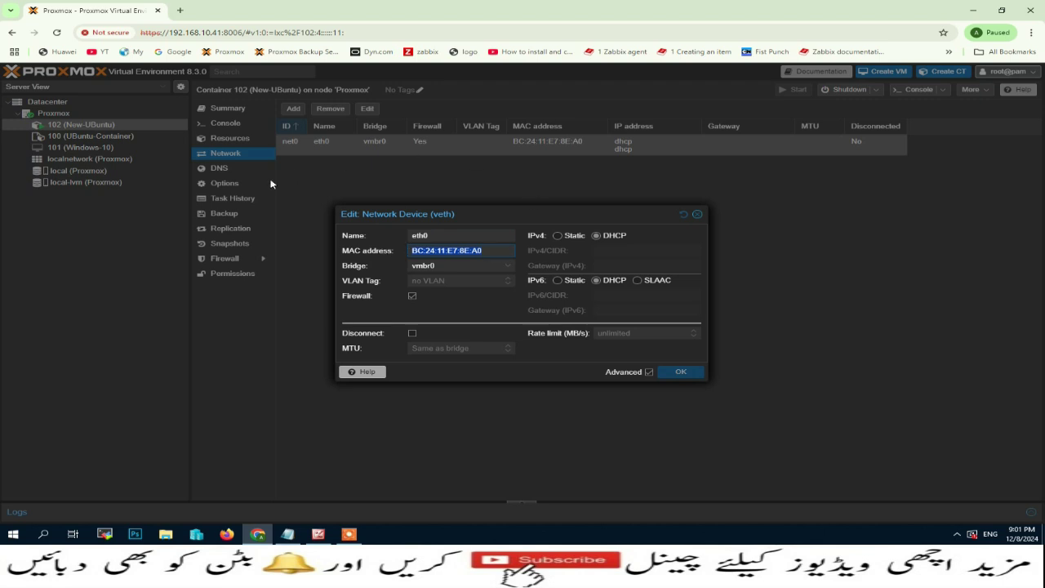
pyautogui.click(289, 536)
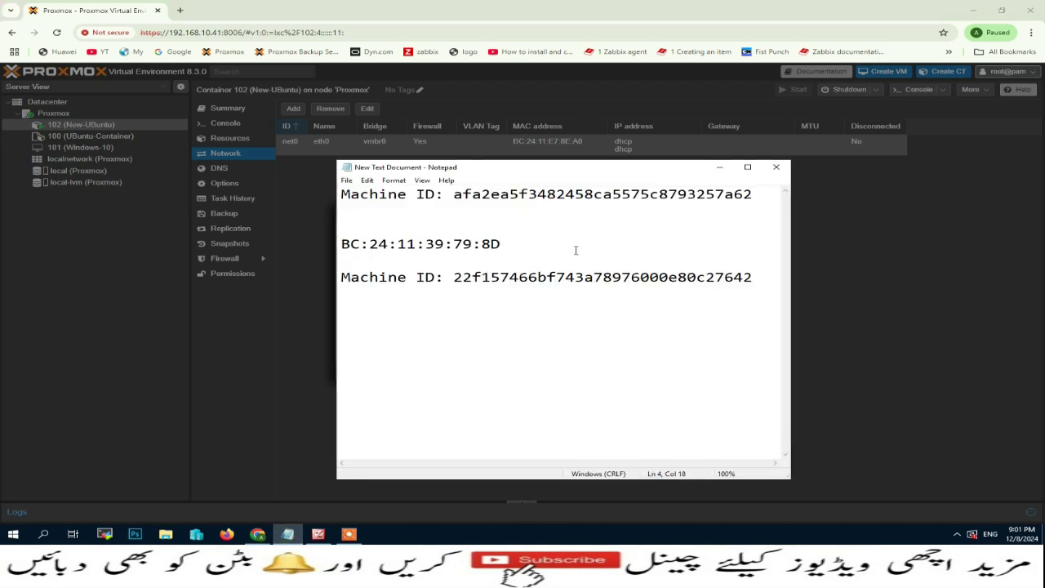
pyautogui.click(757, 277)
pyautogui.press('Return')
pyautogui.press('Return')
pyautogui.hotkey('ctrl', 'v')
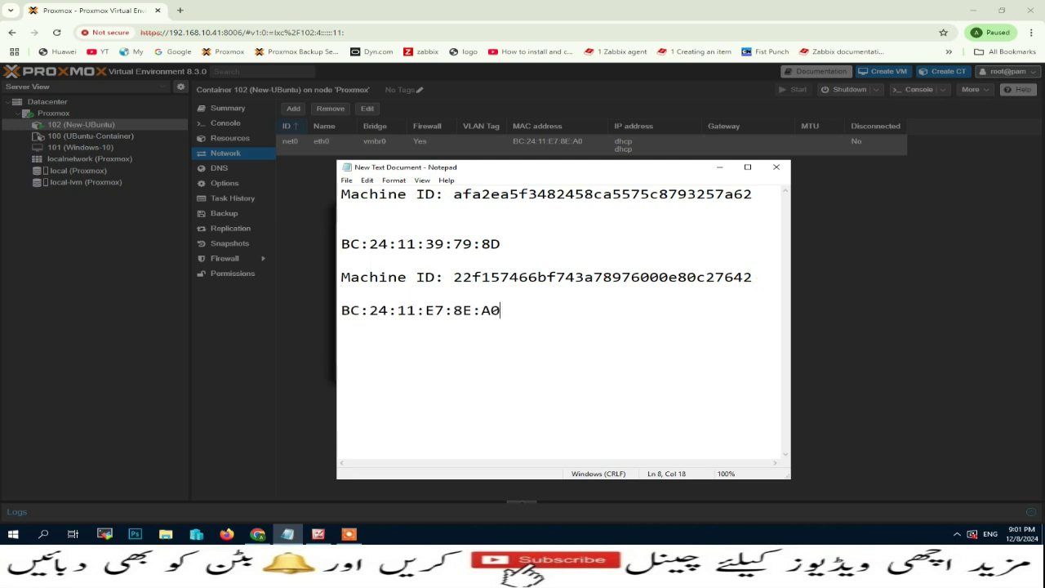
# Compare the two MAC addresses, close net0 settings unchanged, and bring up container 102's console.
pyautogui.click(341, 243)
pyautogui.moveTo(341, 244); pyautogui.dragTo(503, 244)
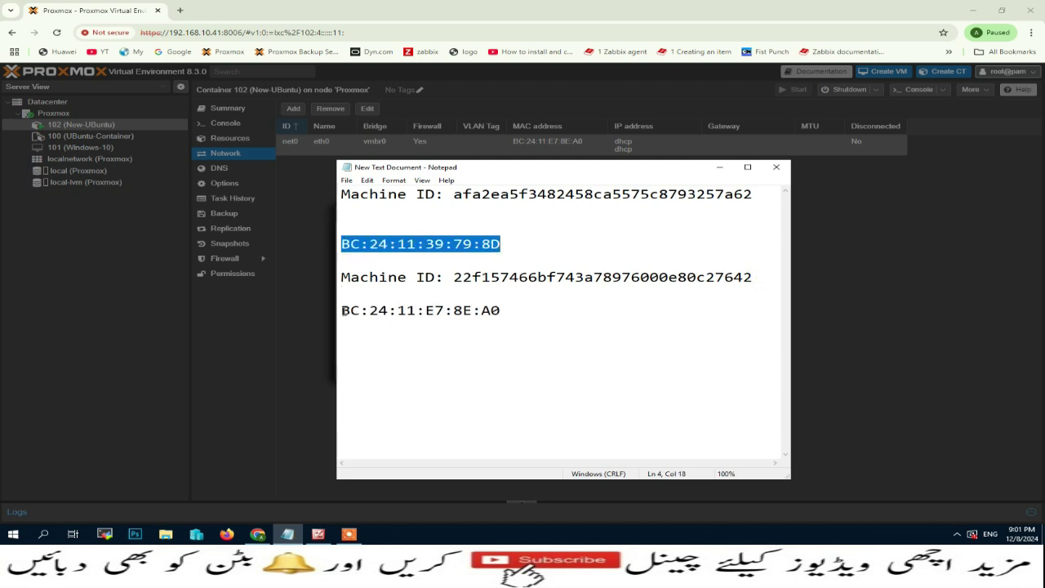
pyautogui.moveTo(342, 311); pyautogui.dragTo(501, 310)
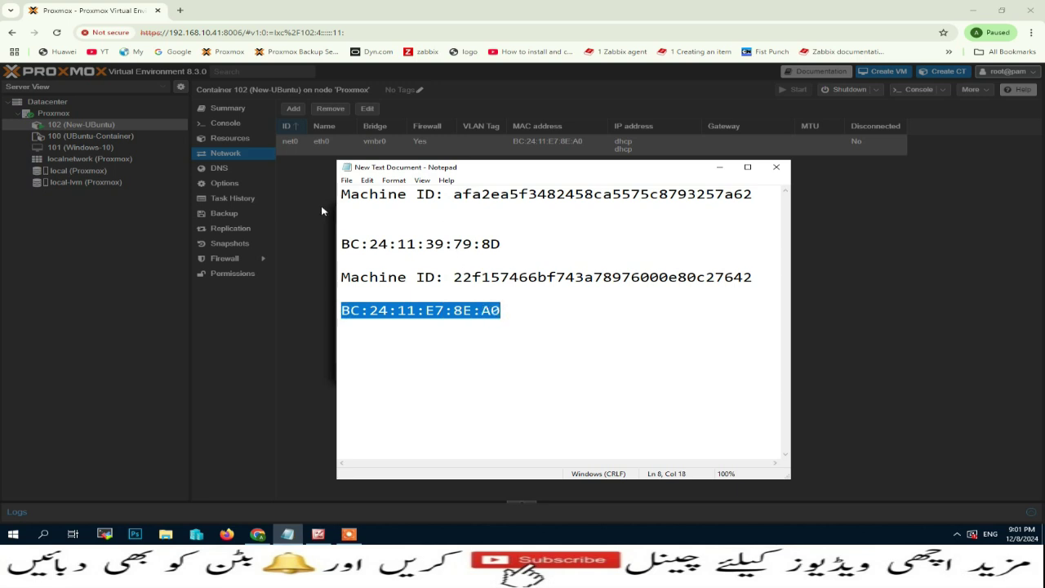
pyautogui.click(321, 210)
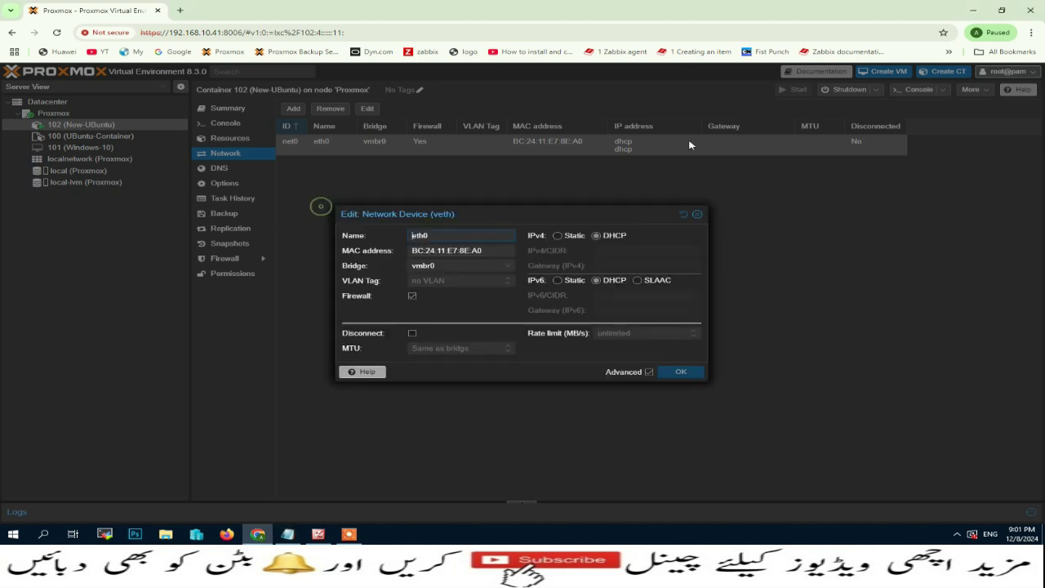
pyautogui.click(698, 215)
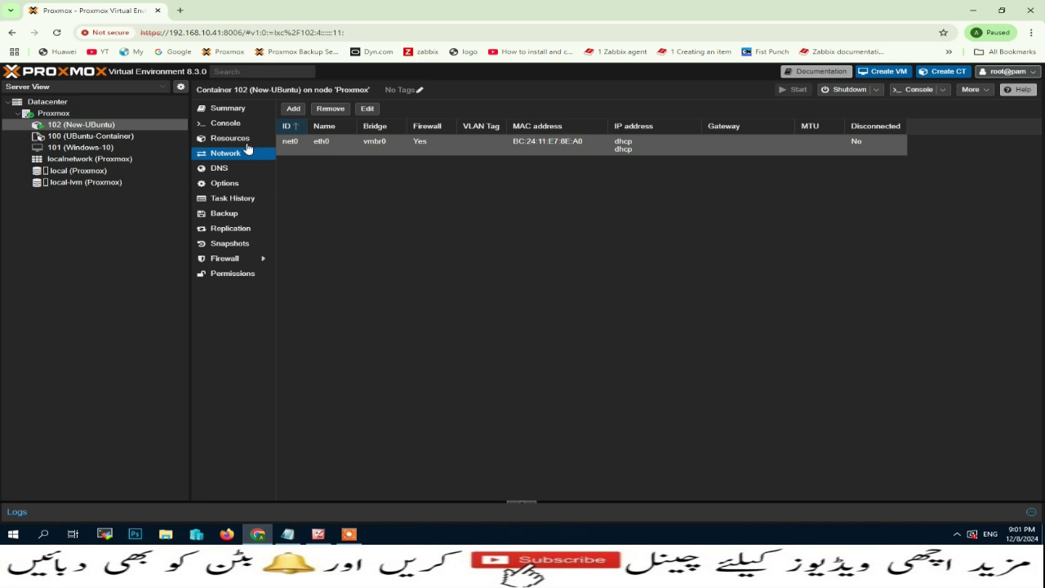
pyautogui.click(230, 124)
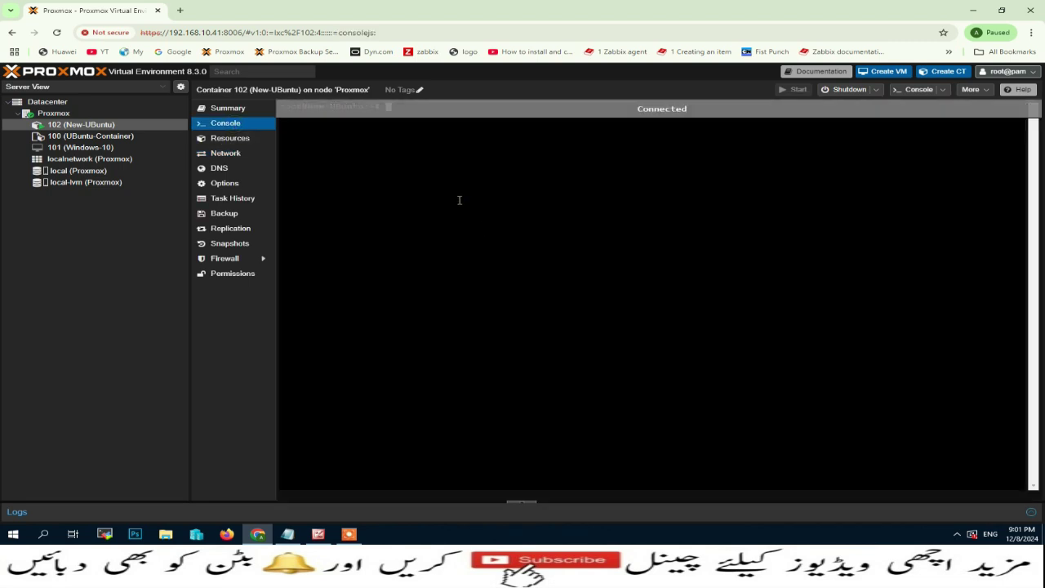
# Change to /etc/ssh with cd and list its files with ls.
pyautogui.press('Return')
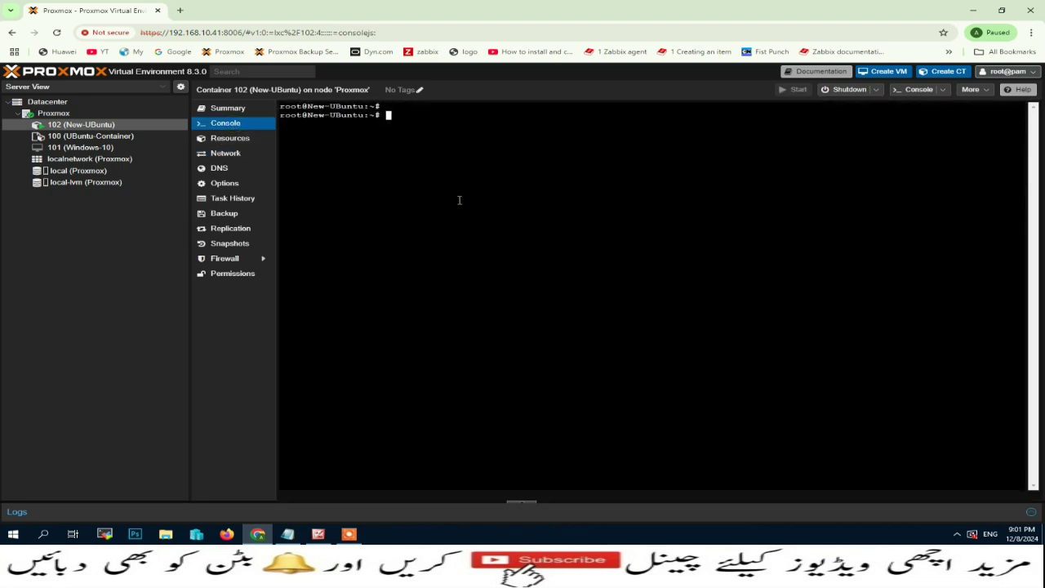
pyautogui.write('cd /etc/ssh')
pyautogui.press('Return')
pyautogui.write('ls')
pyautogui.press('Return')
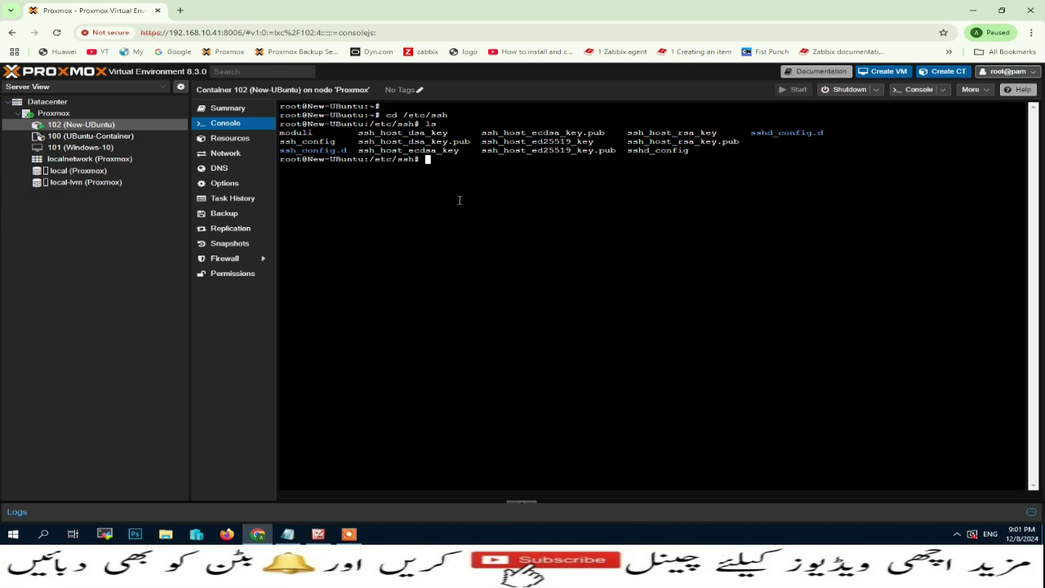
# Delete the ssh_host_* key files, confirm they're gone, and run dpkg-reconfigure openssh-server.
pyautogui.write('n')
pyautogui.write('m ssh_')
pyautogui.write('host_*')
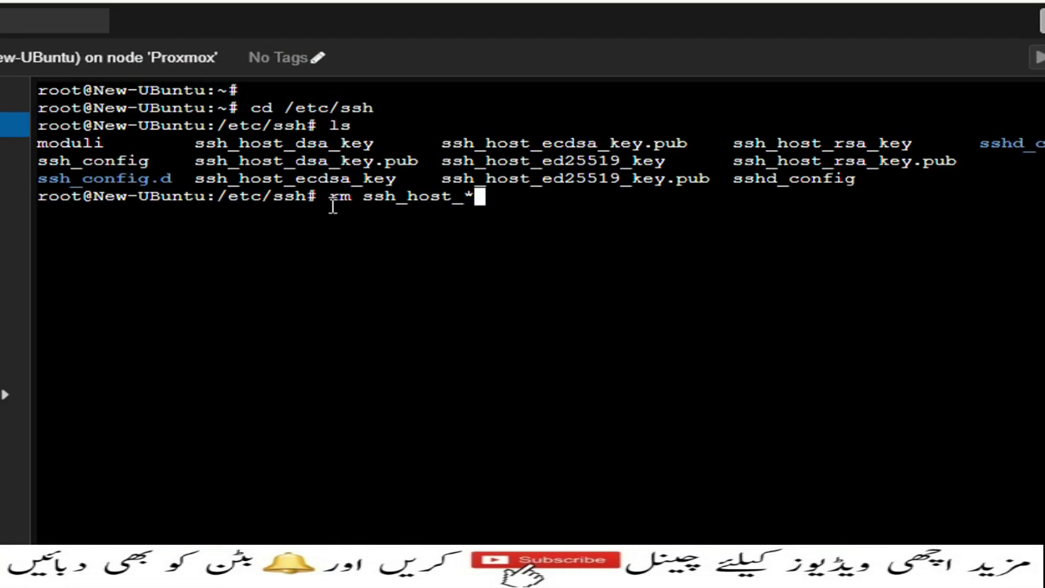
pyautogui.moveTo(330, 204); pyautogui.dragTo(339, 206)
pyautogui.press('Return')
pyautogui.write('ls')
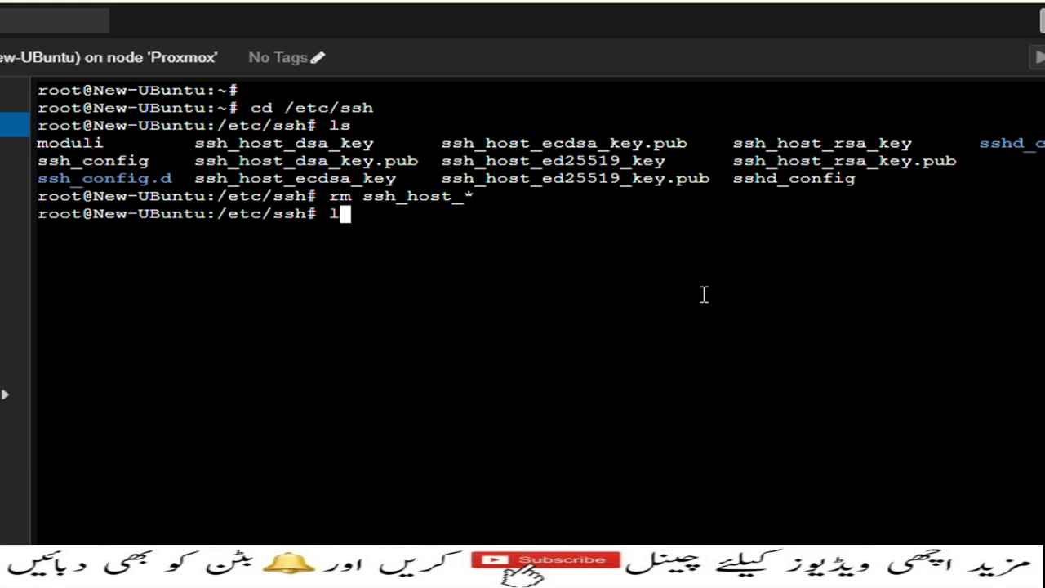
pyautogui.press('Return')
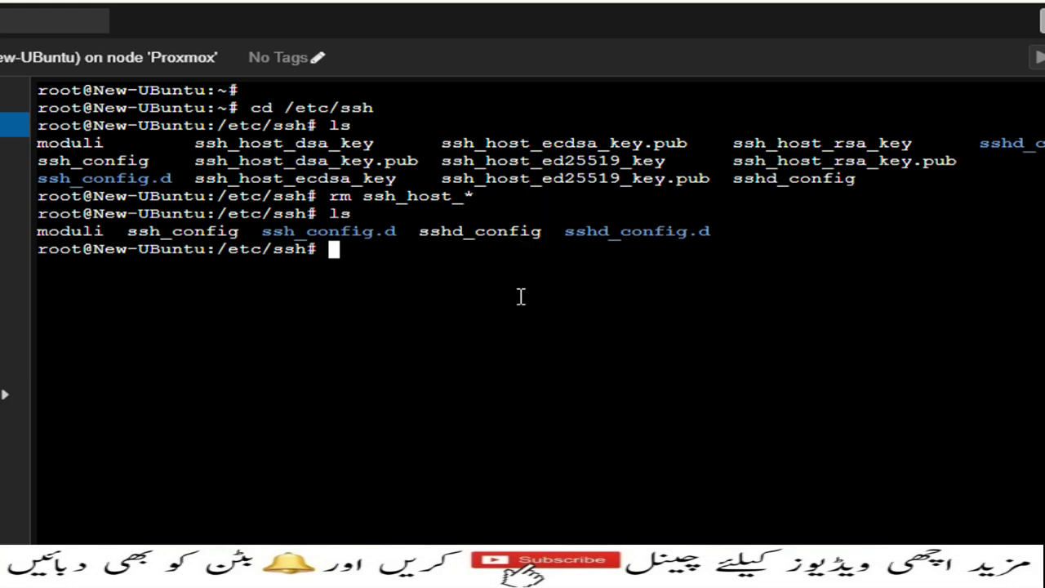
pyautogui.write('dpkg')
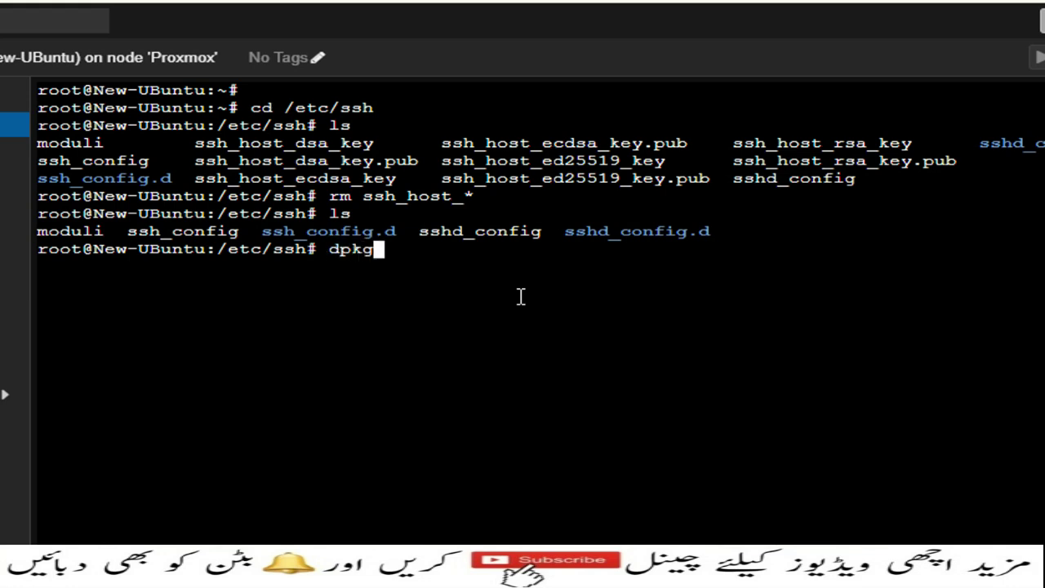
pyautogui.write('-reconfig')
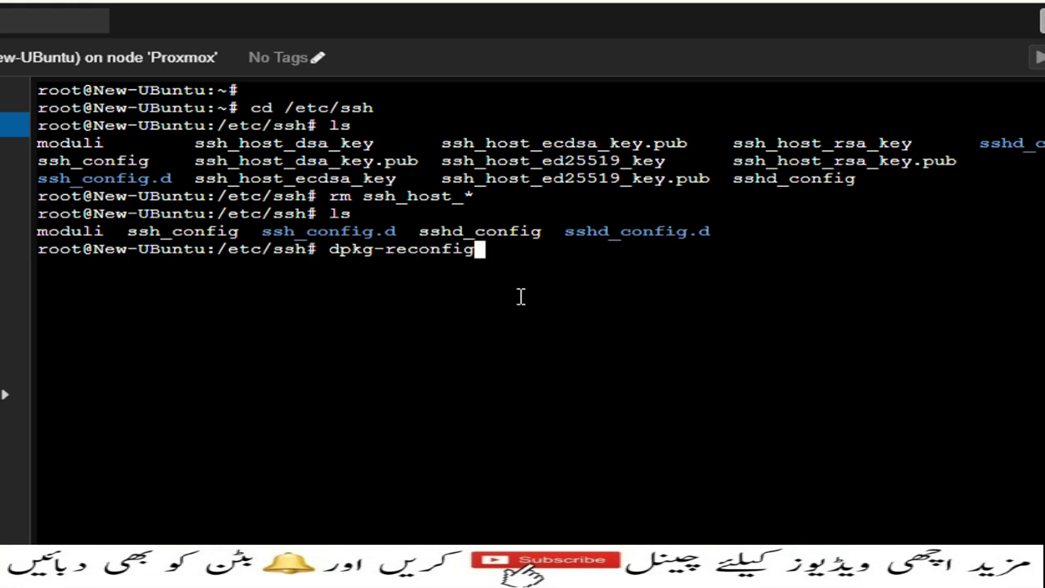
pyautogui.write('ure o')
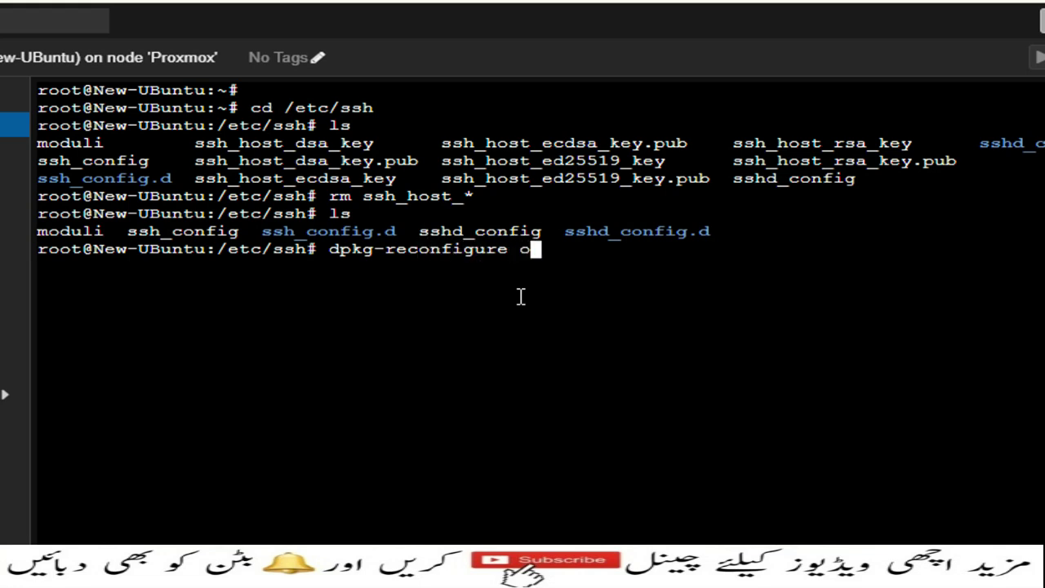
pyautogui.write('penssh')
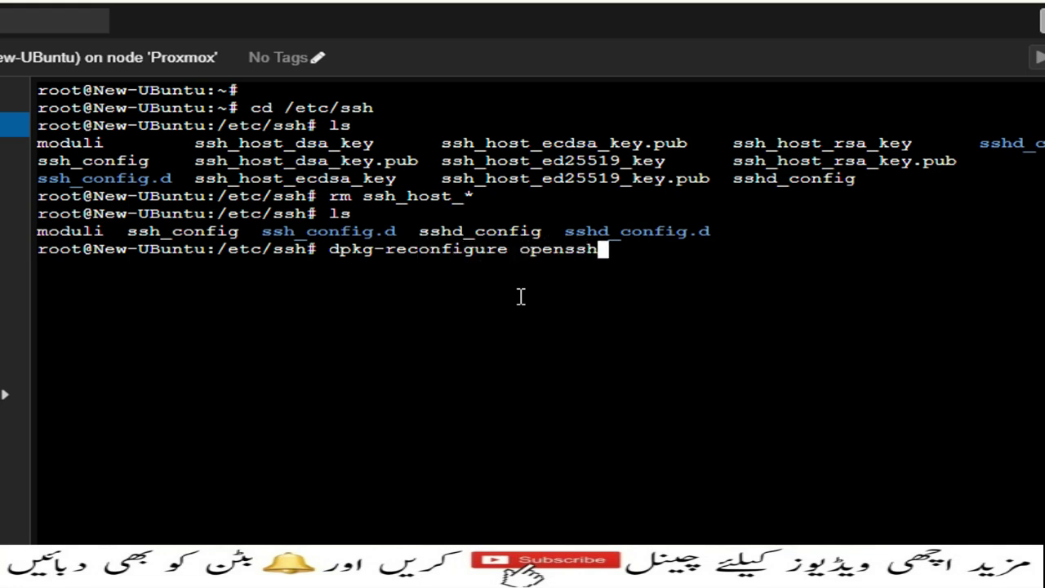
pyautogui.write('-server')
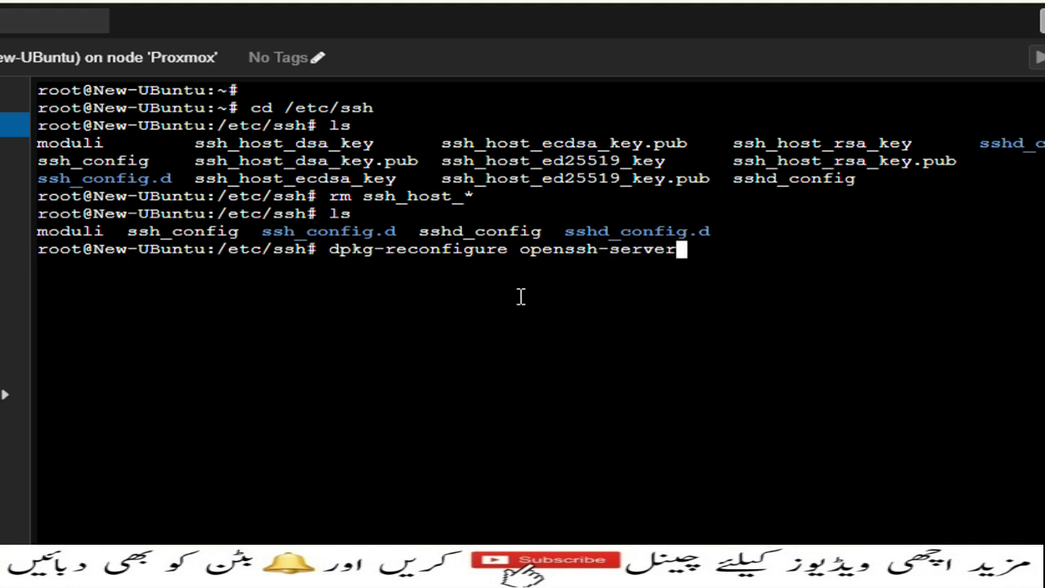
pyautogui.press('Return')
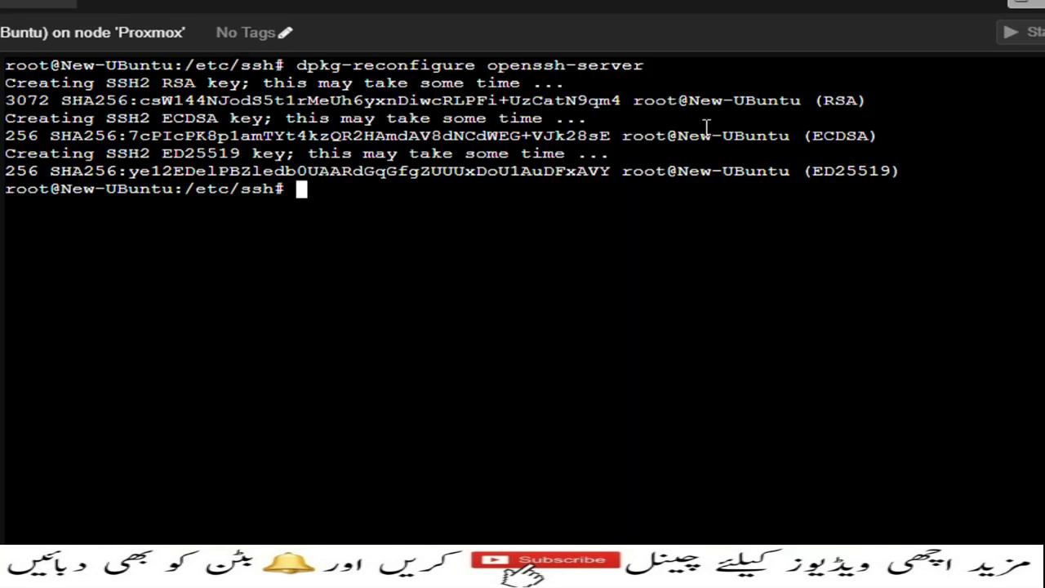
# List the new key files, highlighting ssh_host_ecdsa_key.pub, and show the command history.
pyautogui.write('ls')
pyautogui.press('Return')
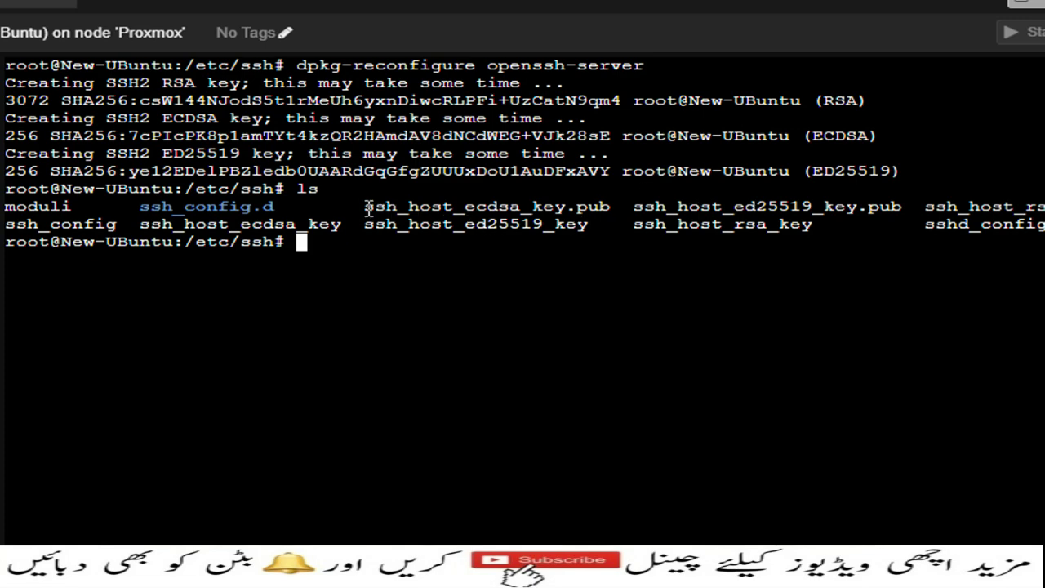
pyautogui.moveTo(369, 209); pyautogui.dragTo(595, 211)
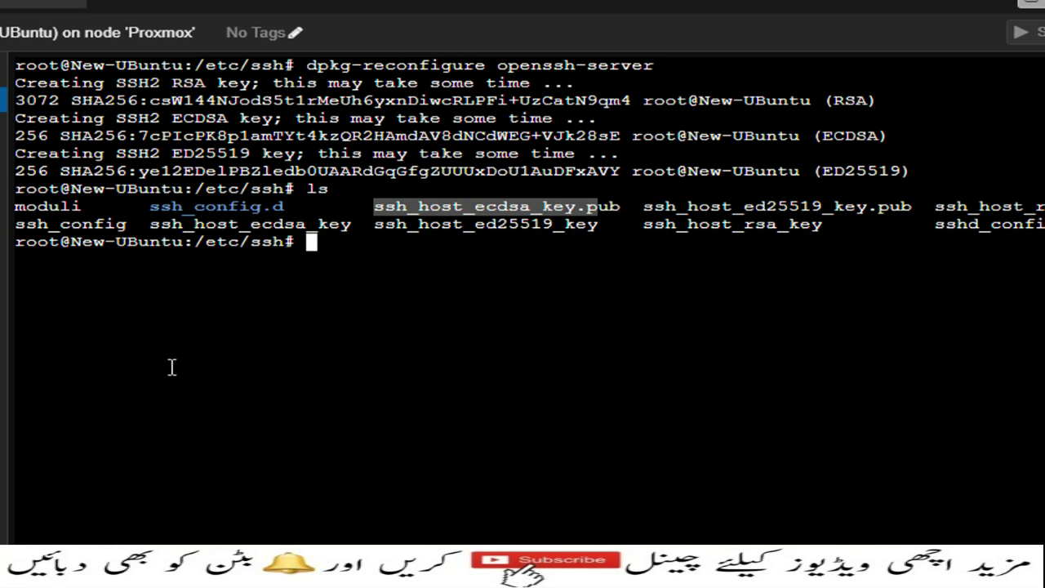
pyautogui.write('history')
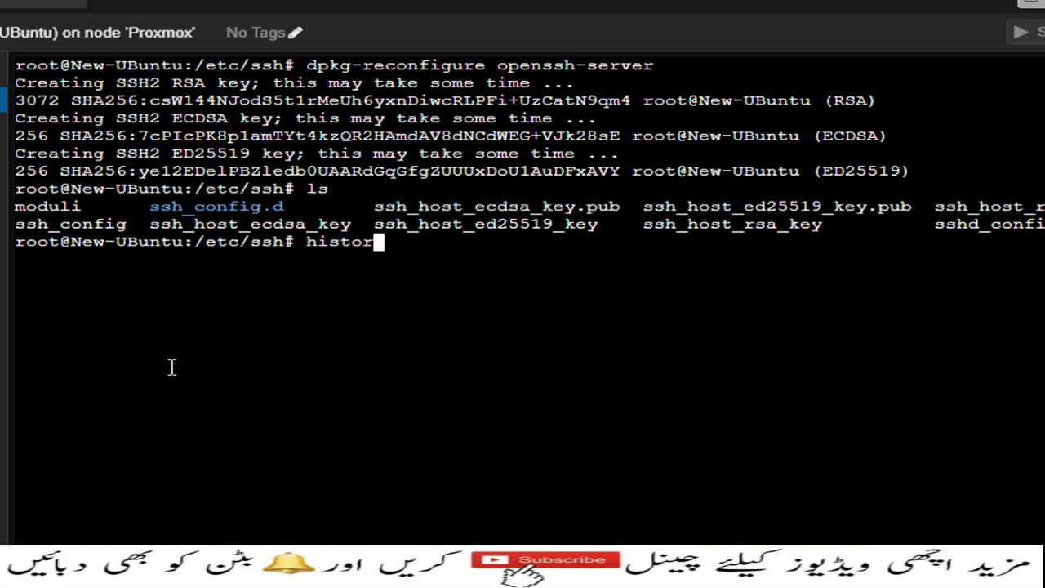
pyautogui.press('Return')
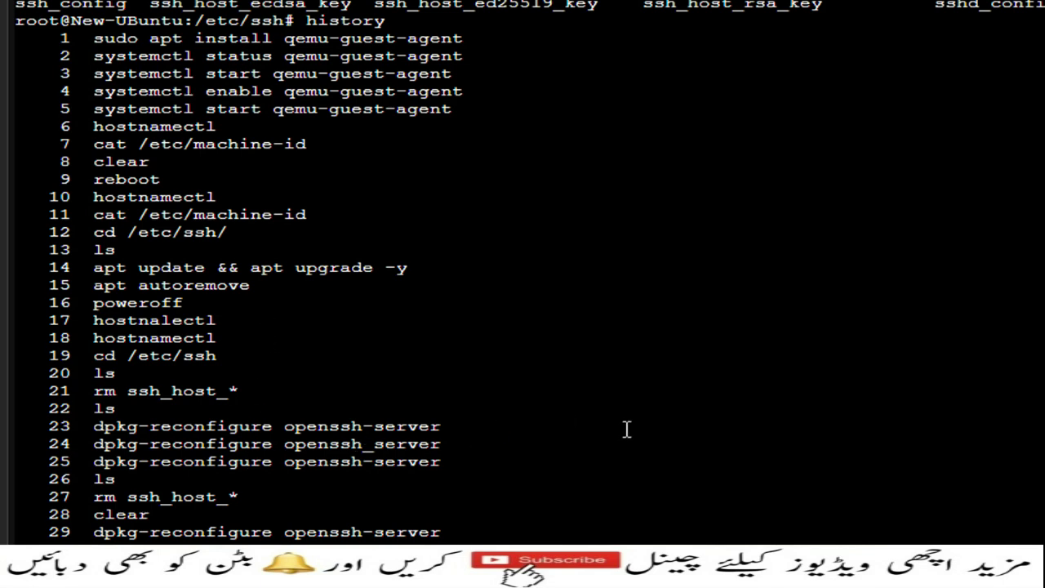
# Run ls -l to check the six ssh_host key files dated Dec 8 16:05.
pyautogui.write('ls -l')
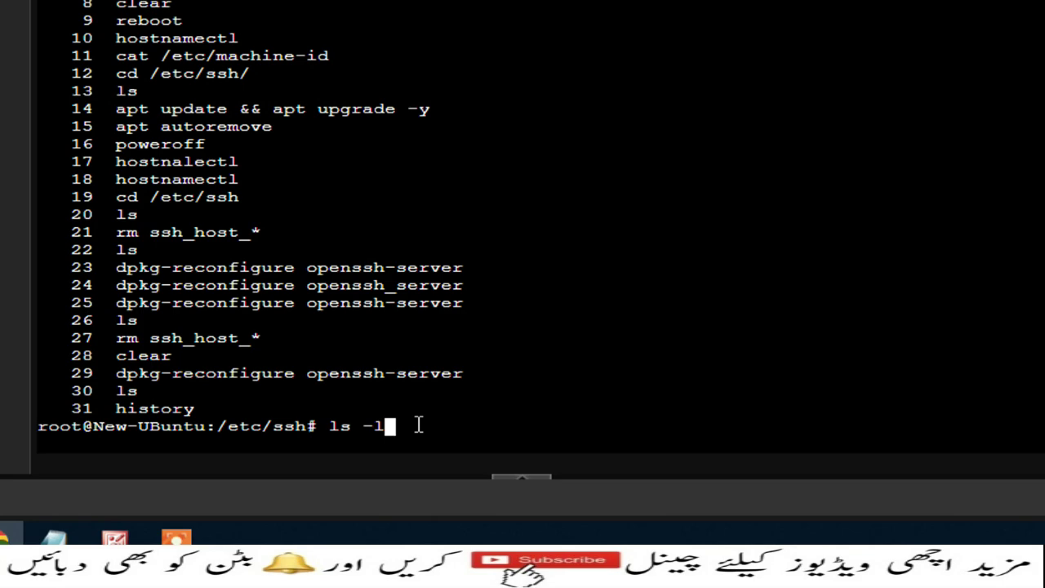
pyautogui.press('Return')
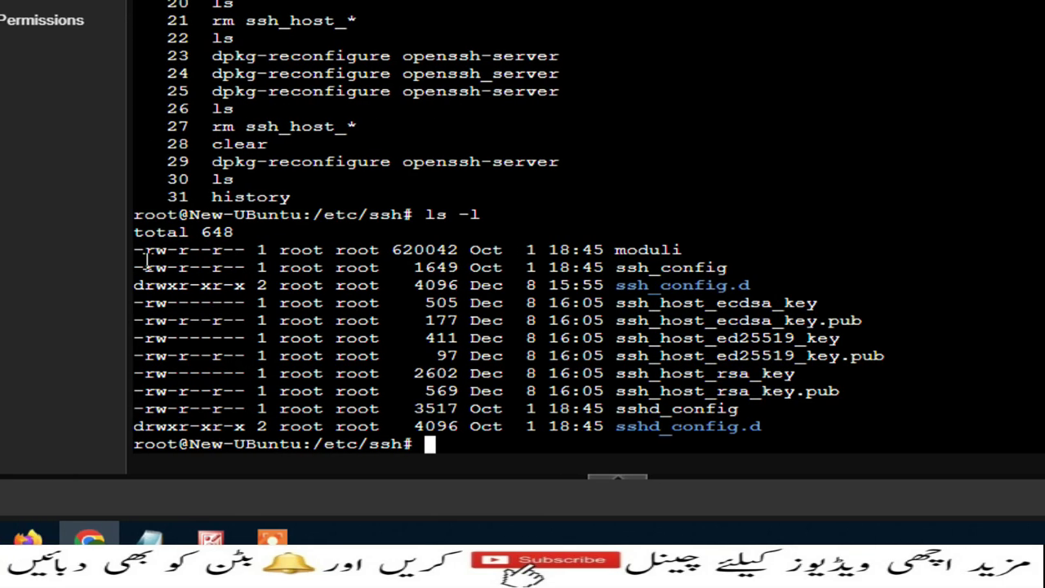
pyautogui.moveTo(143, 250); pyautogui.dragTo(803, 424)
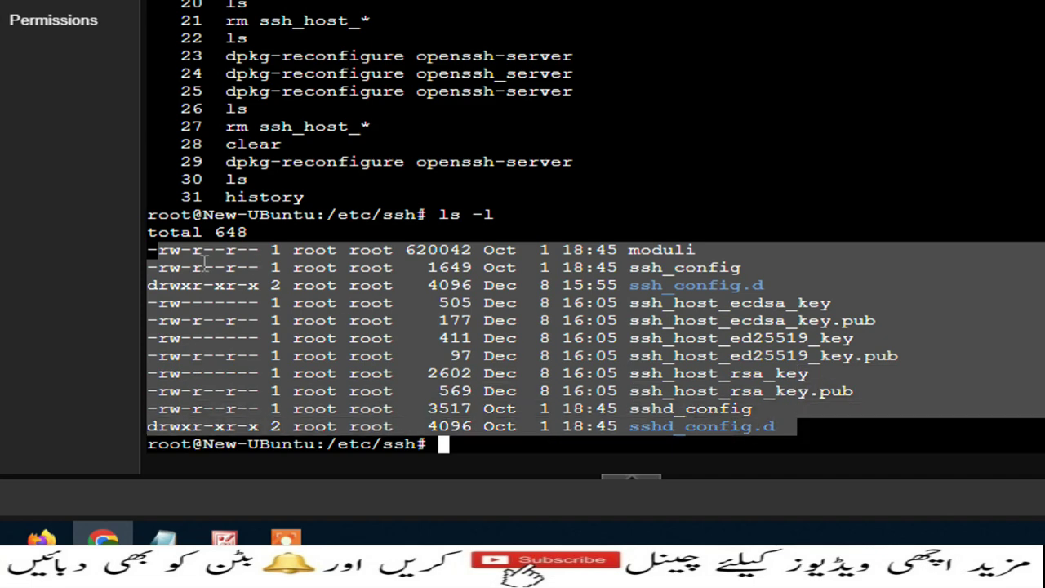
pyautogui.click(577, 442)
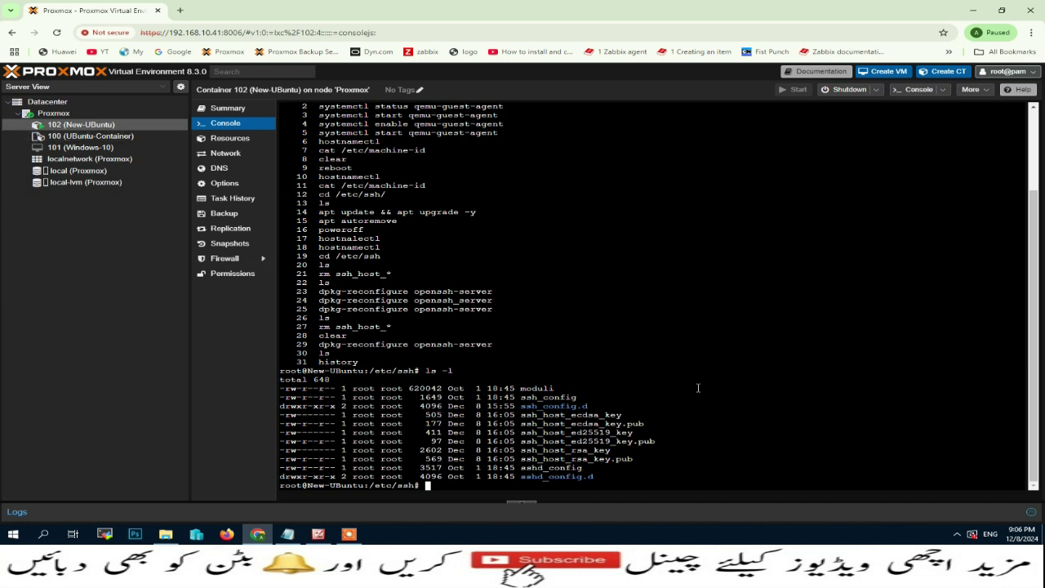
pyautogui.rightClick(90, 142)
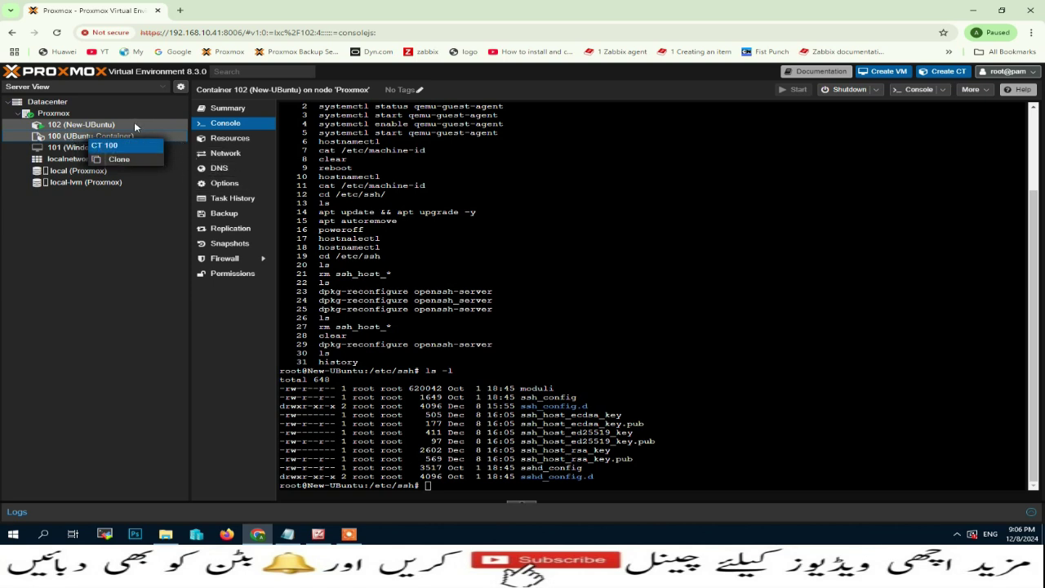
pyautogui.click(161, 221)
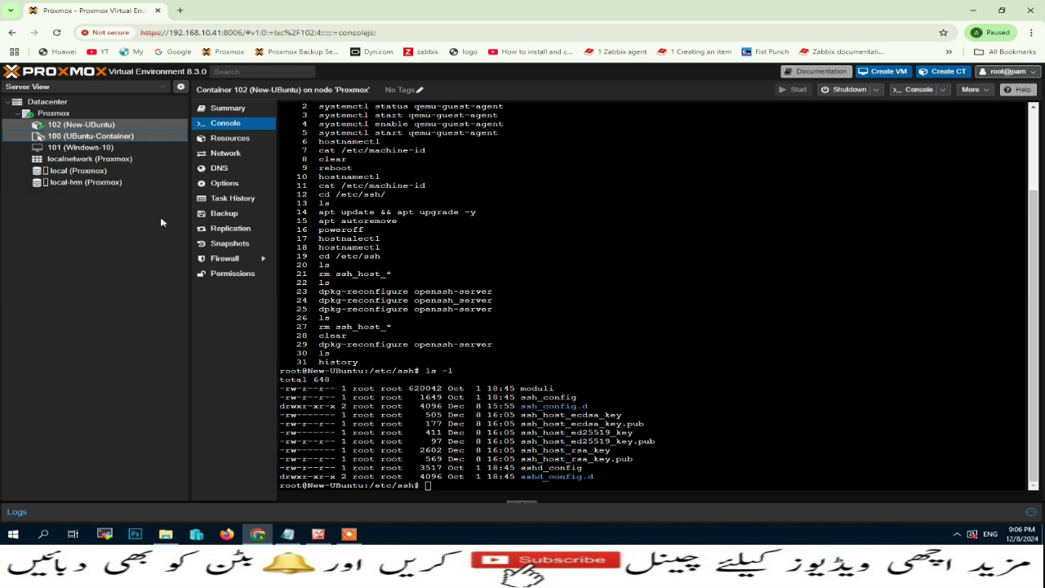
pyautogui.click(140, 137)
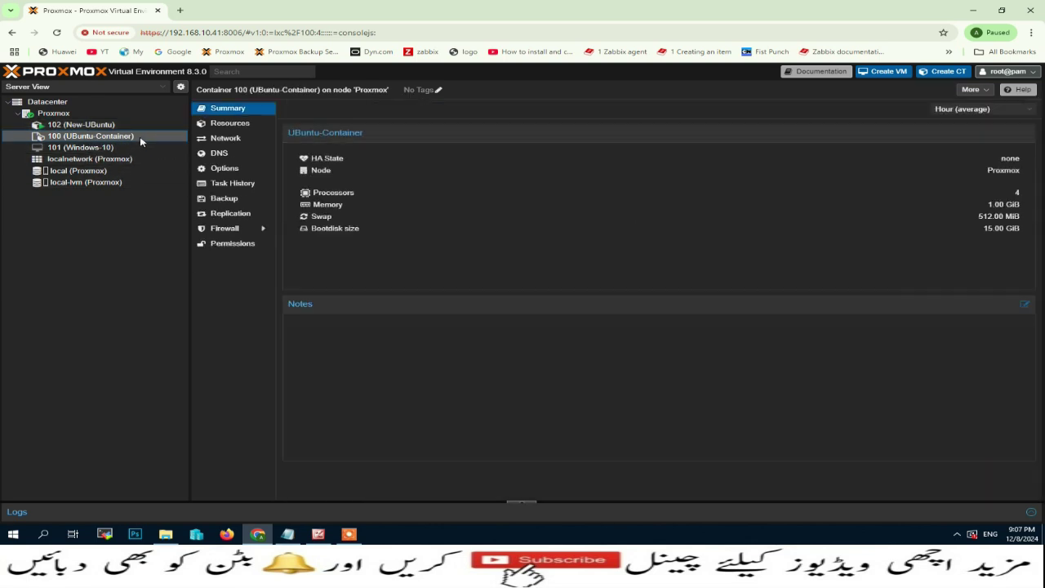
pyautogui.click(86, 125)
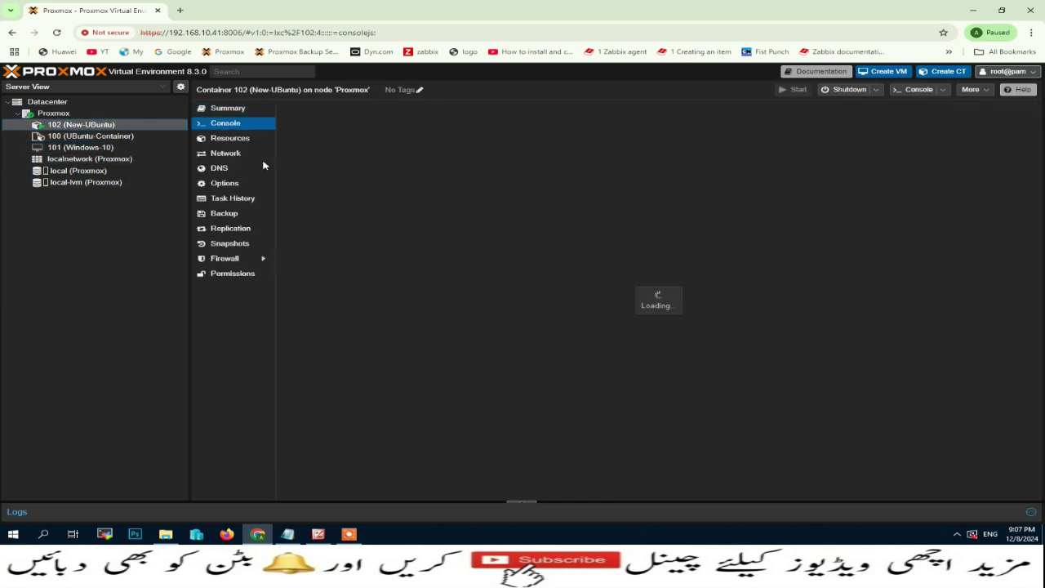